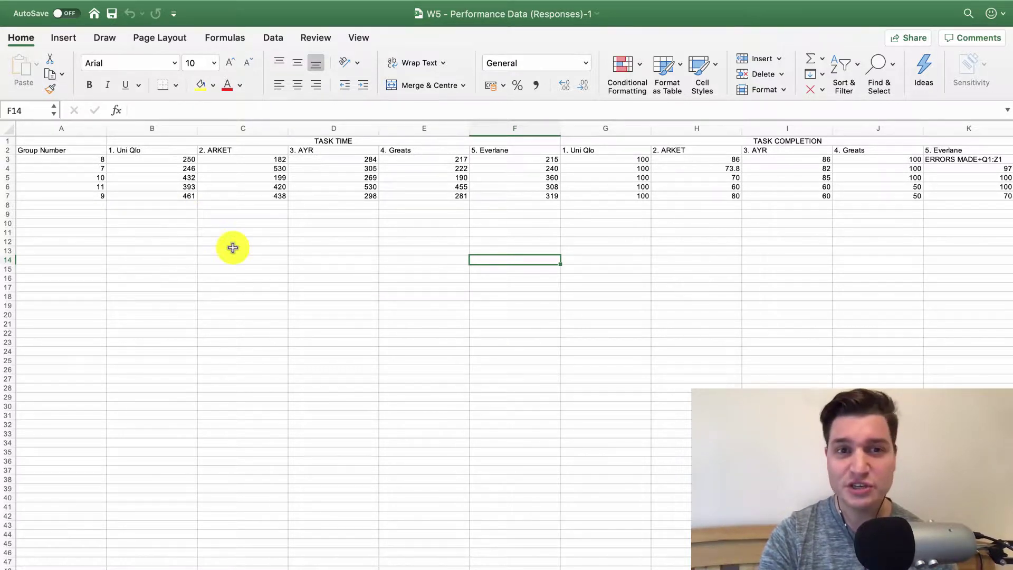
- Examine the task time, task completion, errors made and lostness data for each group and website across the sheet
scroll(233, 248, "right", 10)
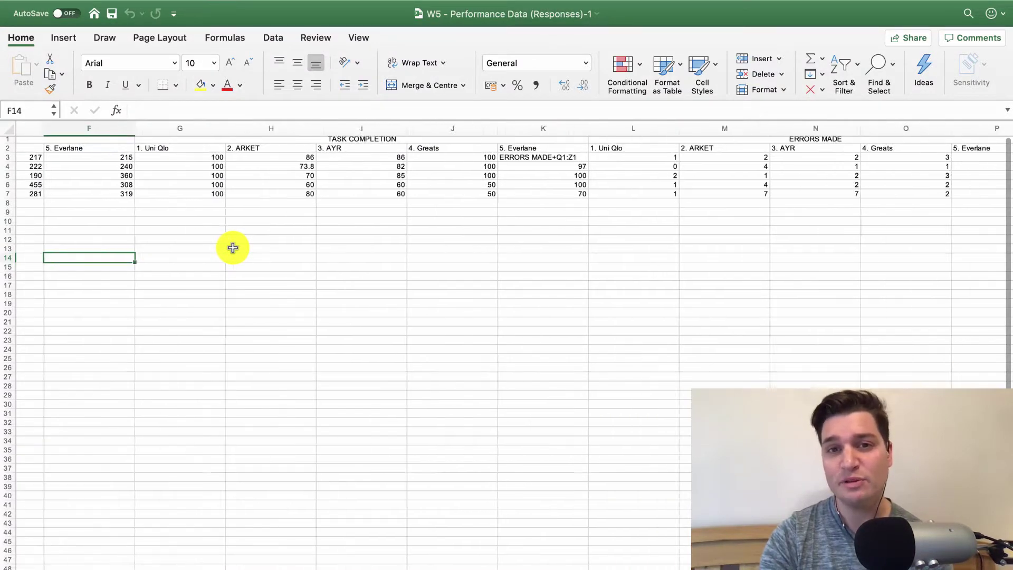
scroll(233, 247, "left", 10)
left_click_drag(168, 127, 640, 219)
scroll(641, 220, "right", 10)
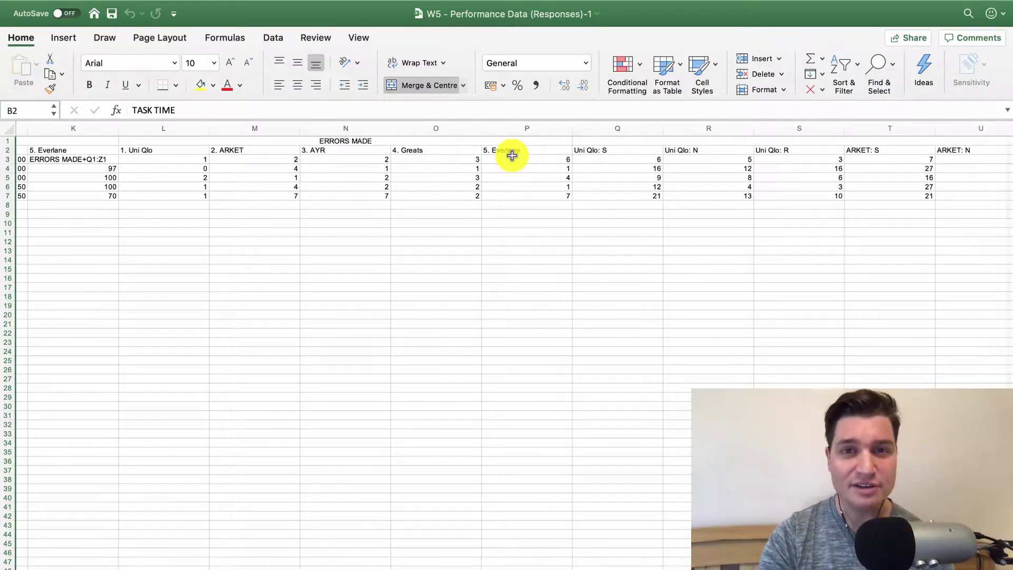
scroll(603, 255, "right", 3)
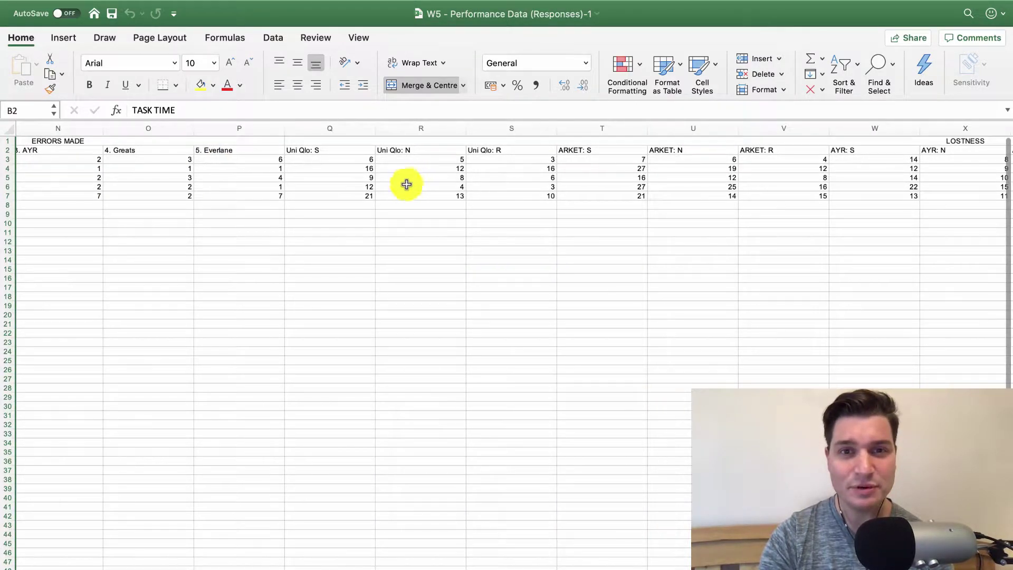
scroll(481, 167, "right", 2)
scroll(480, 166, "left", 15)
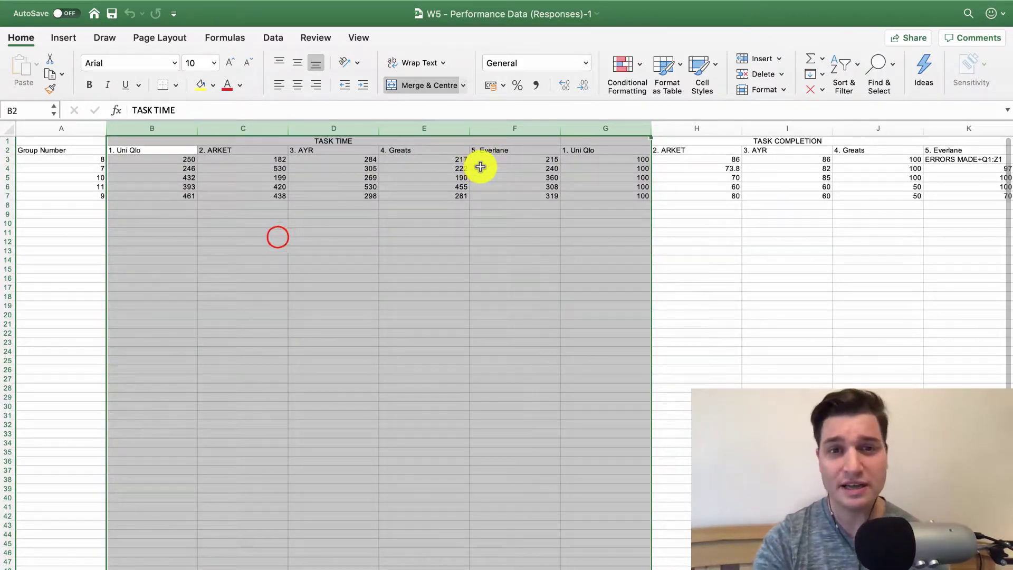
left_click(276, 235)
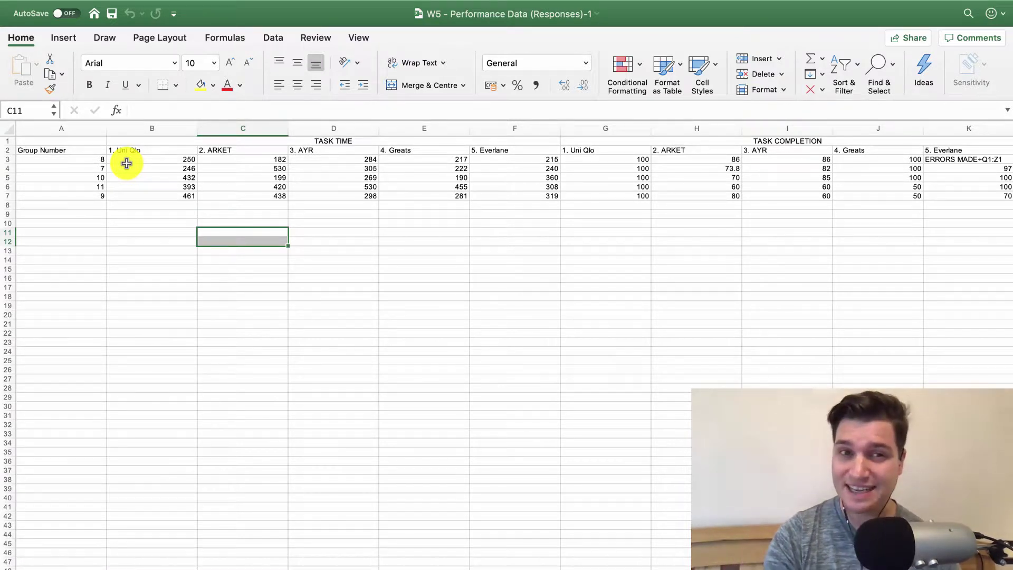
left_click(100, 163)
left_click(97, 175)
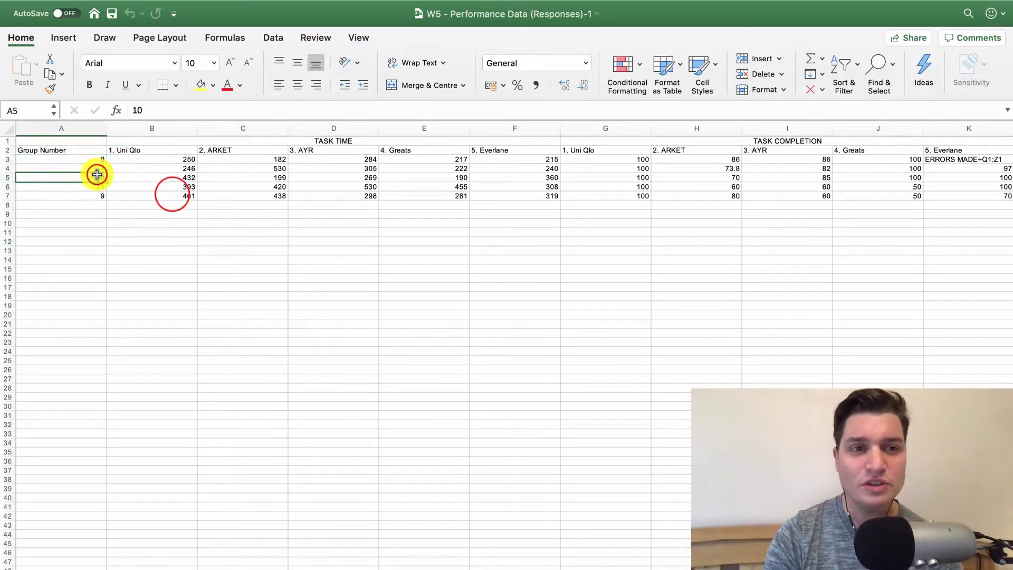
left_click(172, 194)
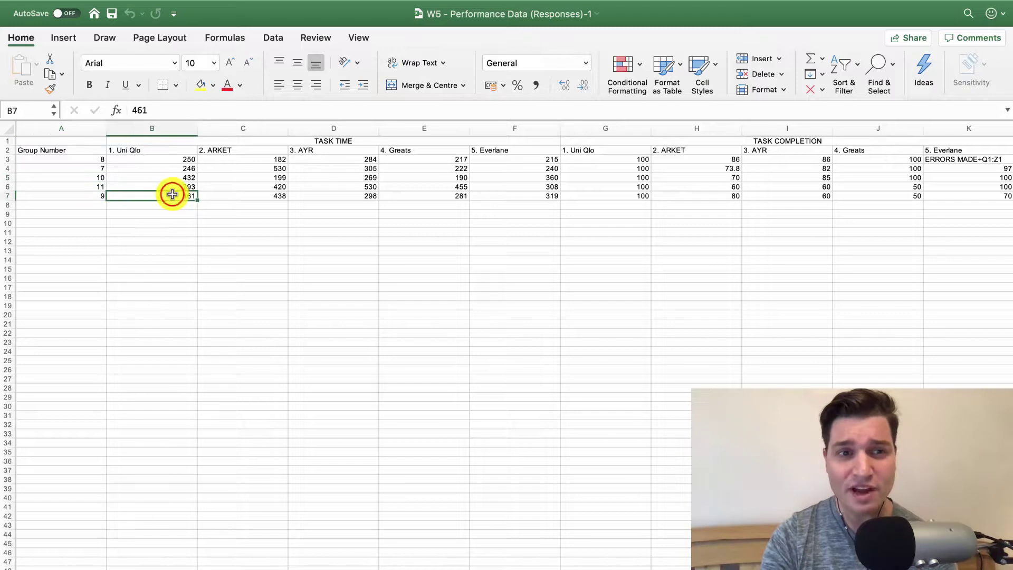
left_click(173, 167)
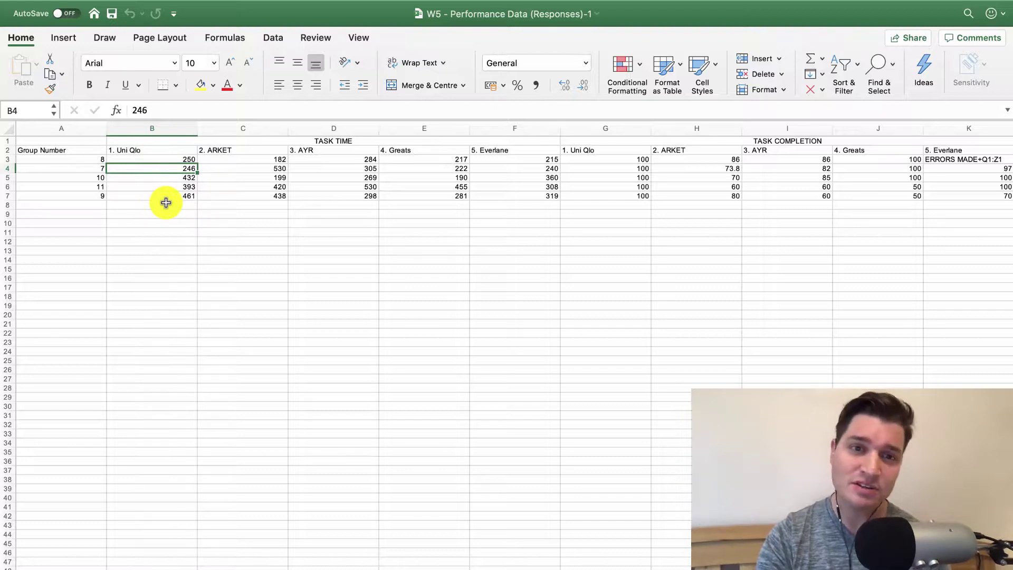
- Copy the five task time website headings in B2:F2 to row 9, starting at cell B9
left_click(126, 148)
left_click_drag(127, 148, 483, 149)
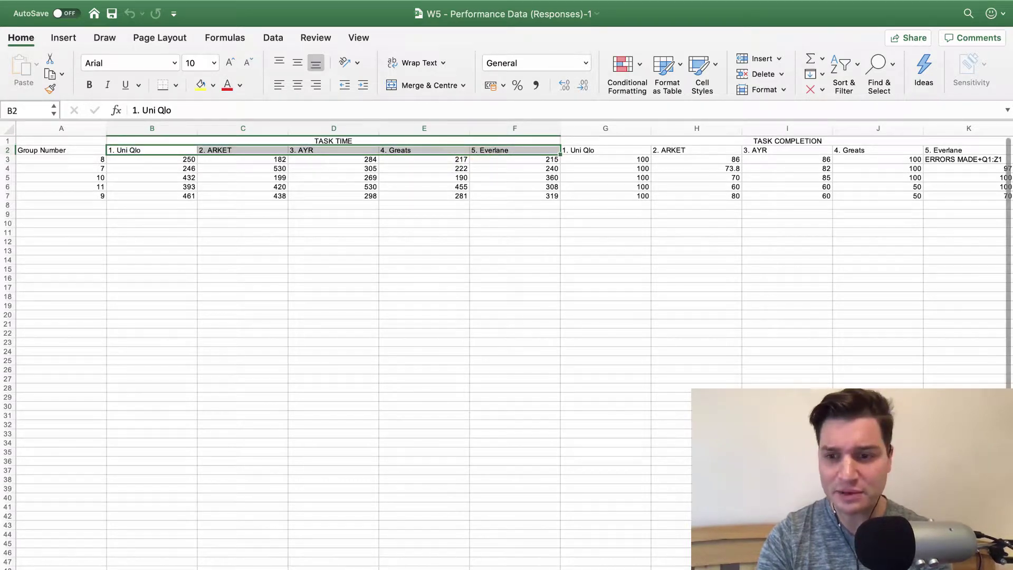
scroll(506, 343, "up", 3)
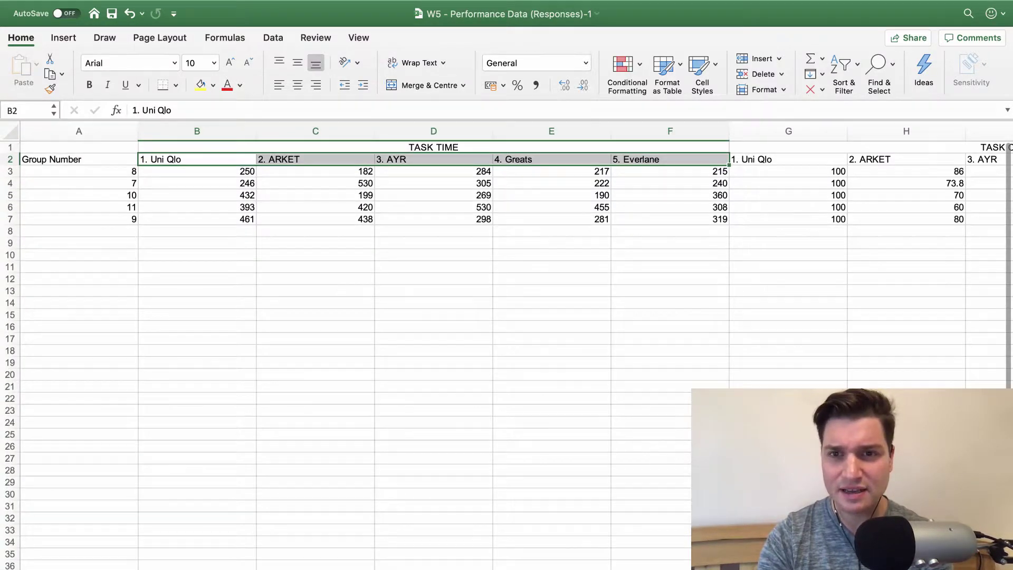
scroll(506, 343, "up", 1)
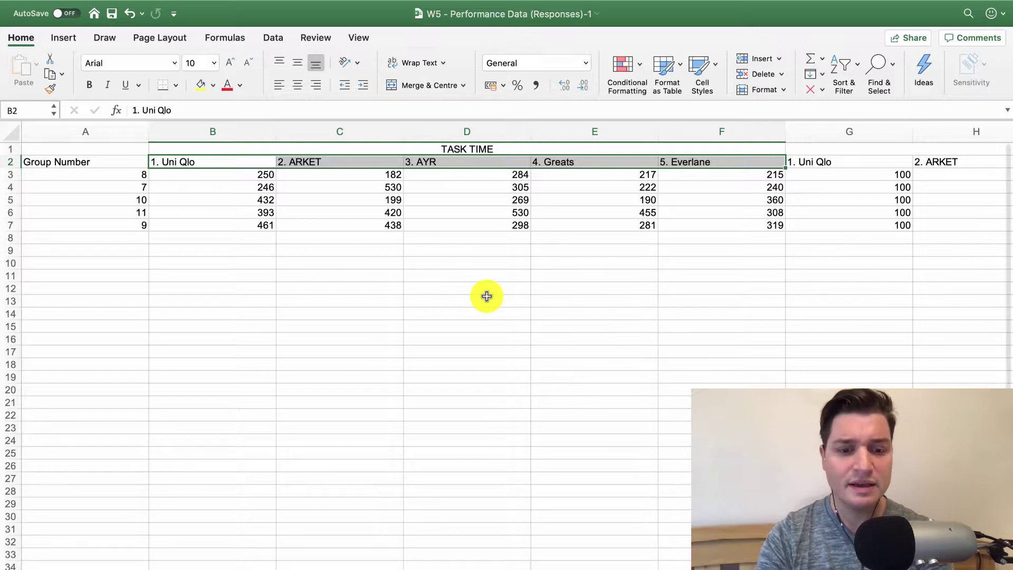
key("super+c")
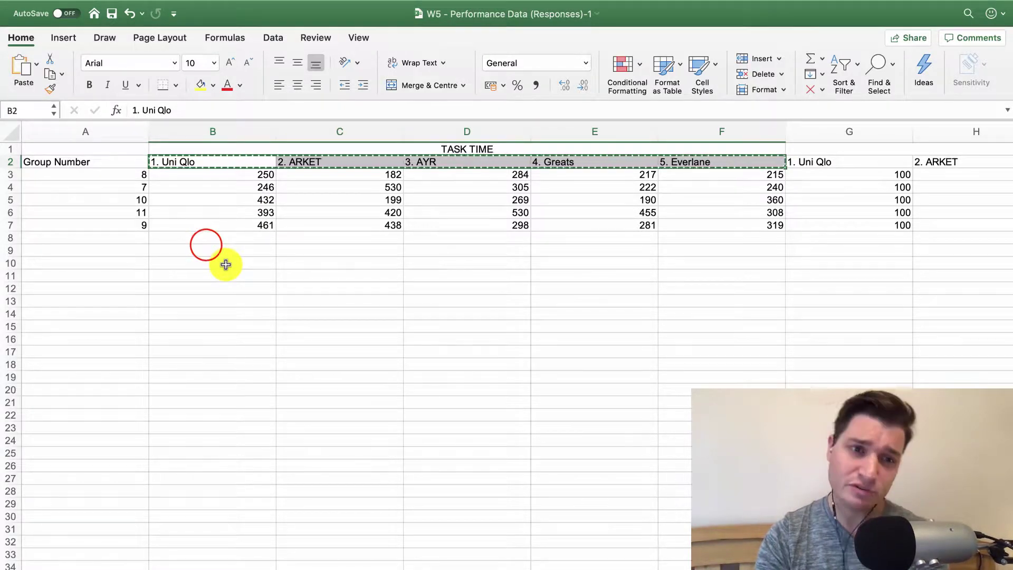
left_click(206, 244)
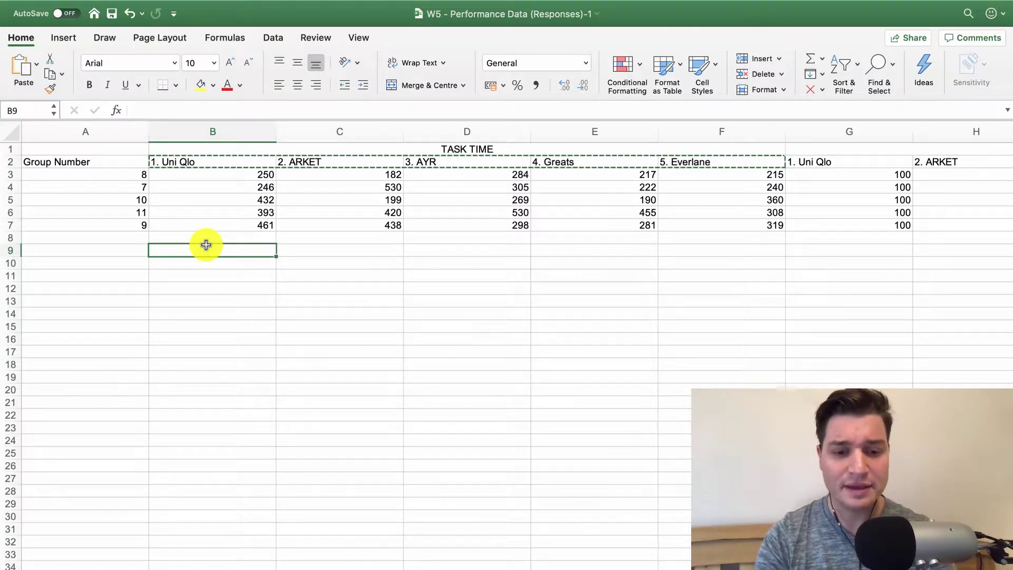
key("super+v")
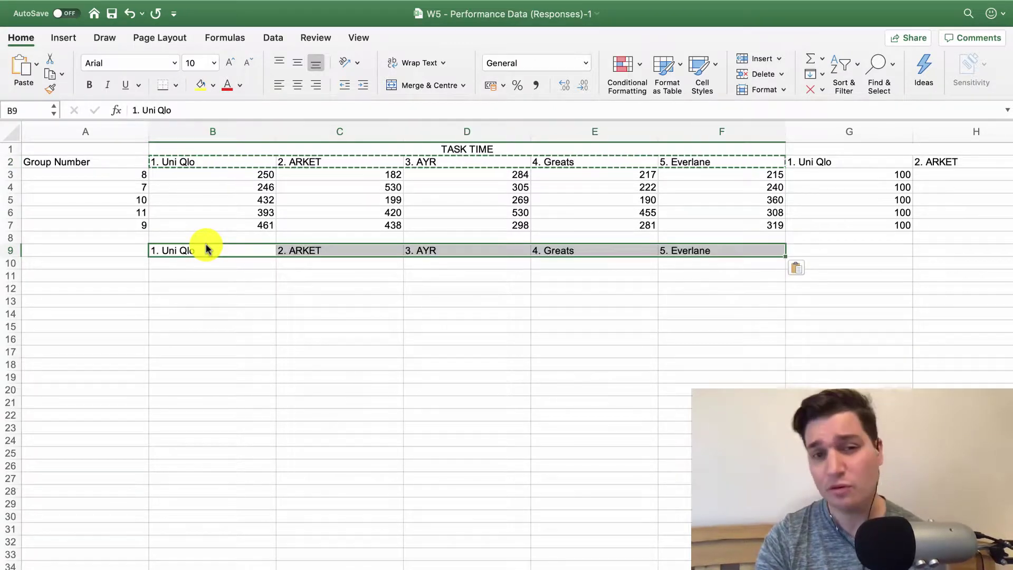
- Calculate the average Uni Qlo task time in cell B10 with =AVERAGE(B3:B7)
left_click(197, 265)
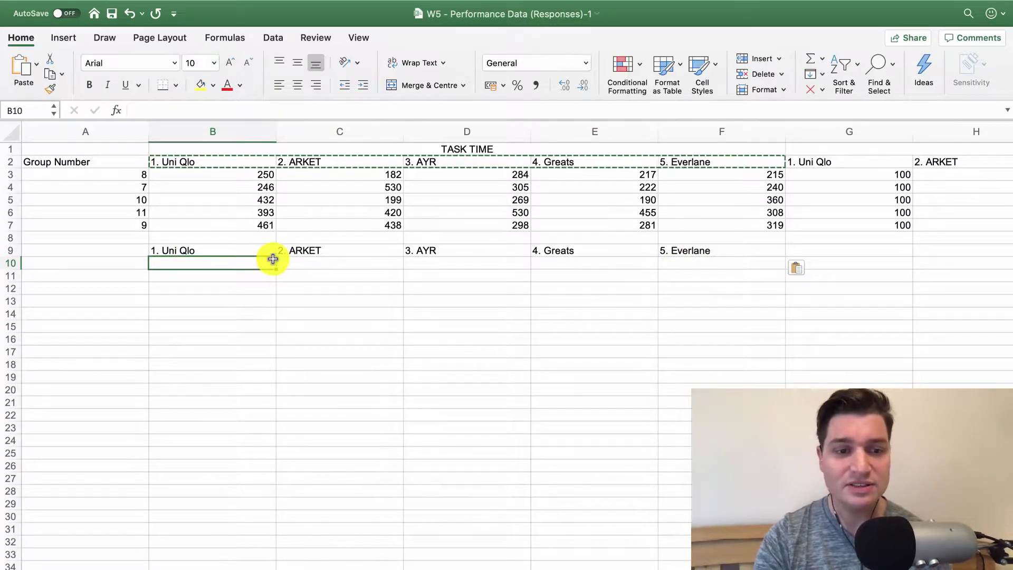
key("Escape")
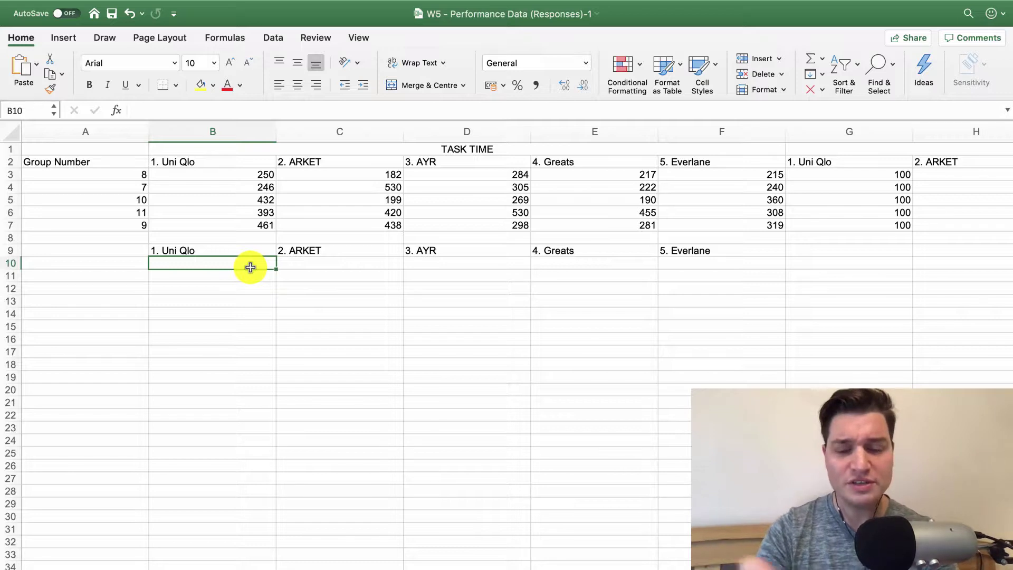
type("=aver")
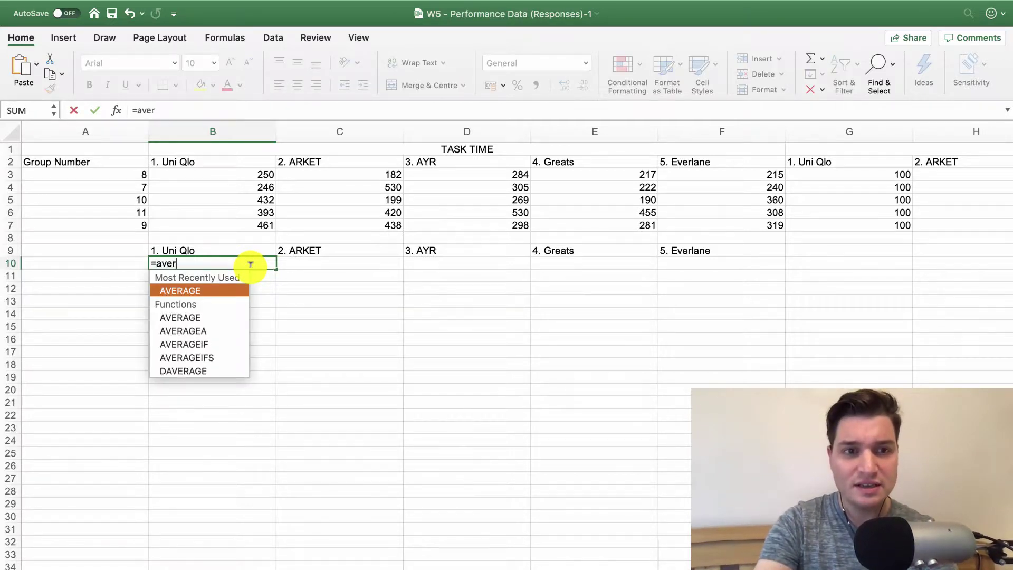
type("age(")
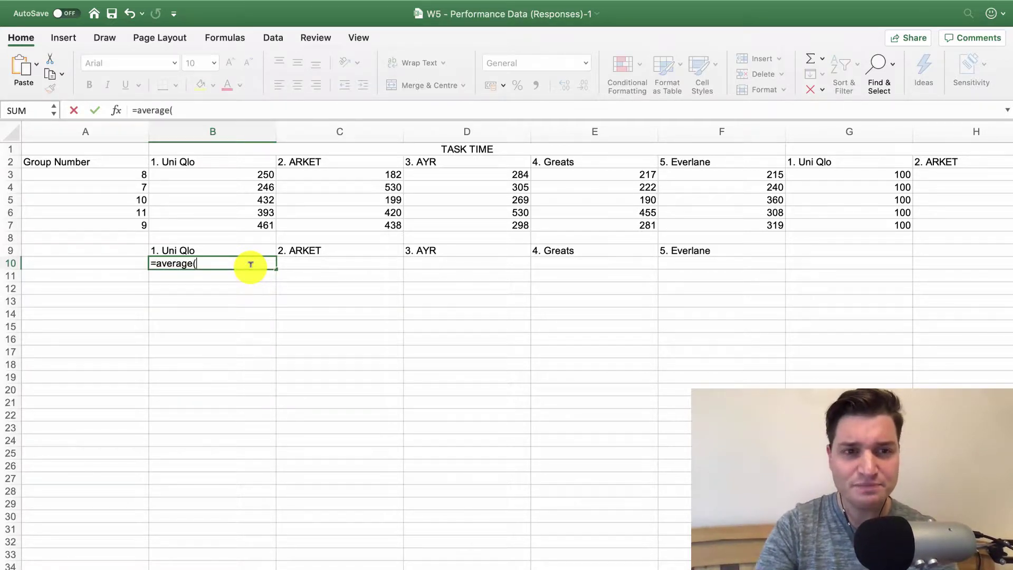
left_click_drag(237, 175, 236, 221)
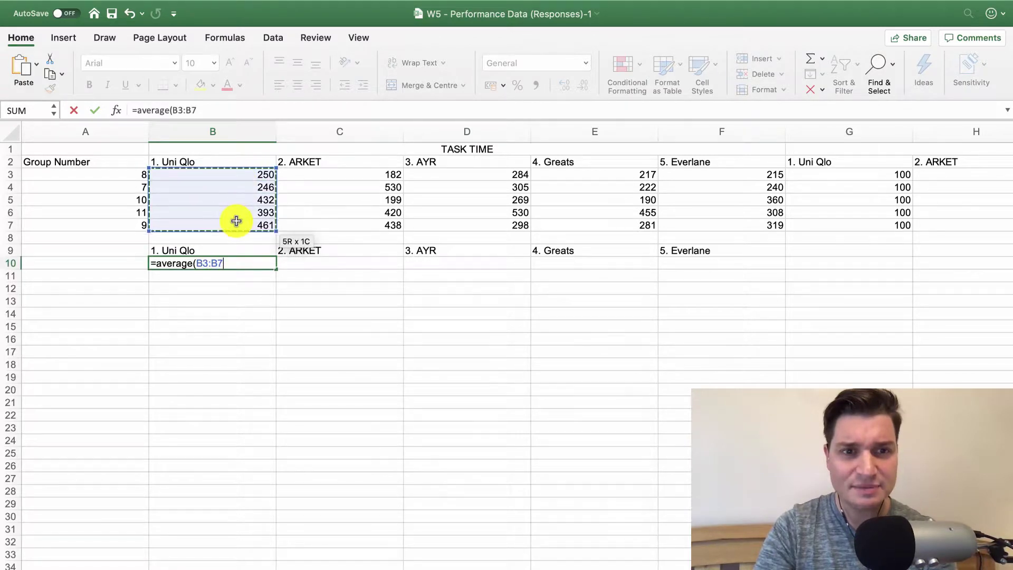
type(")")
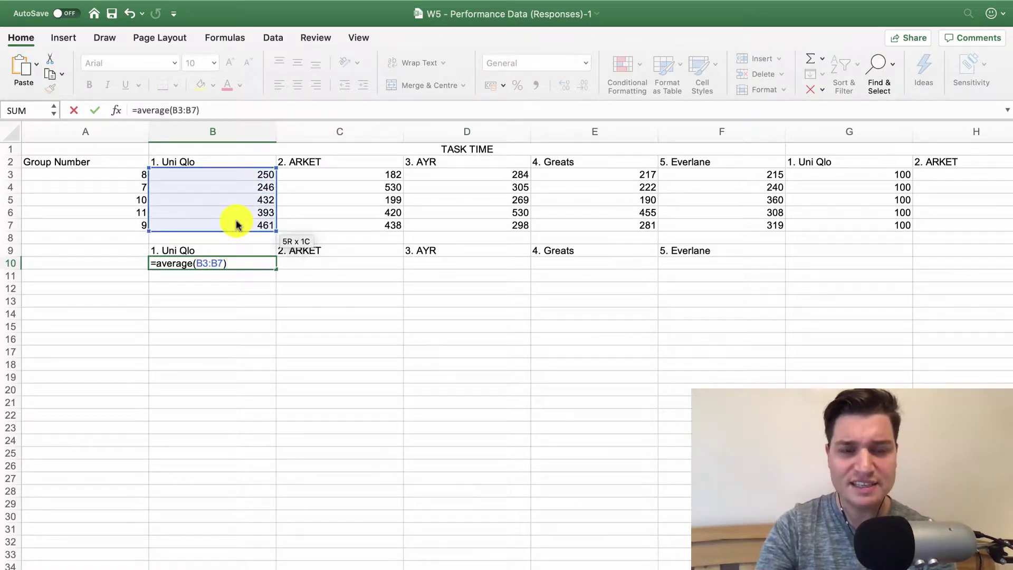
key("Return")
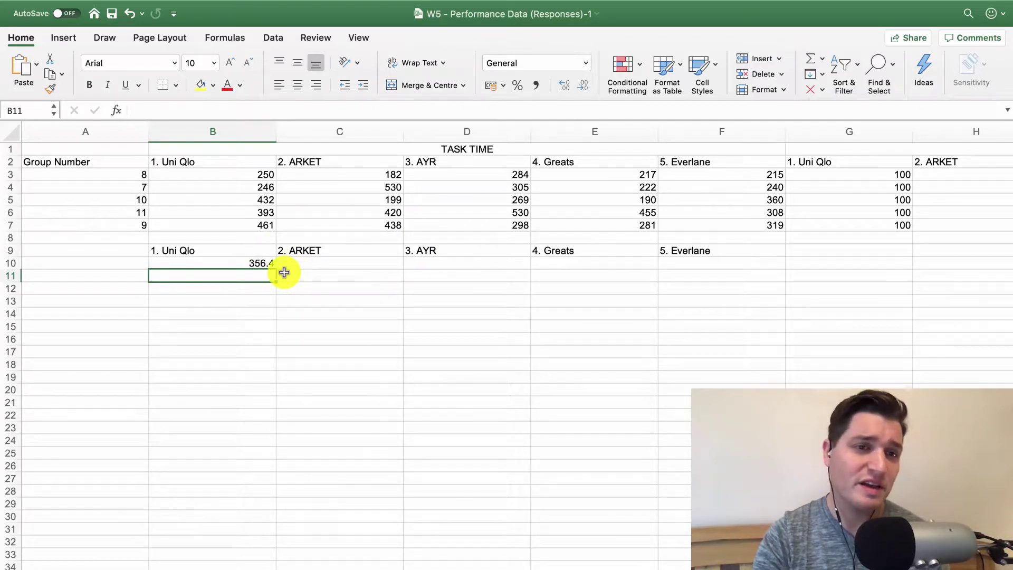
- Fill the average formula from B10 across to F10 for the other four websites
left_click(241, 265)
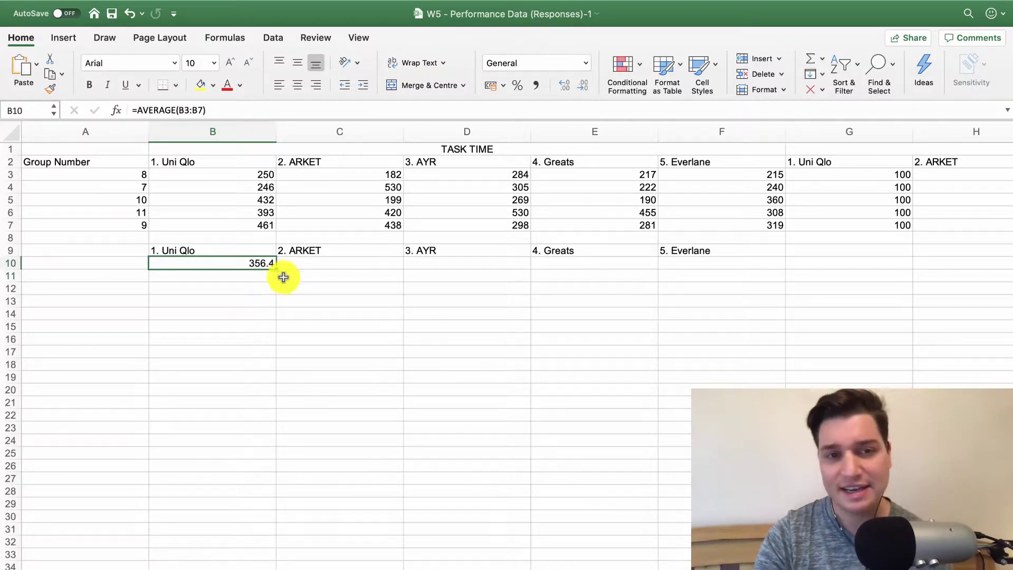
left_click_drag(275, 268, 750, 262)
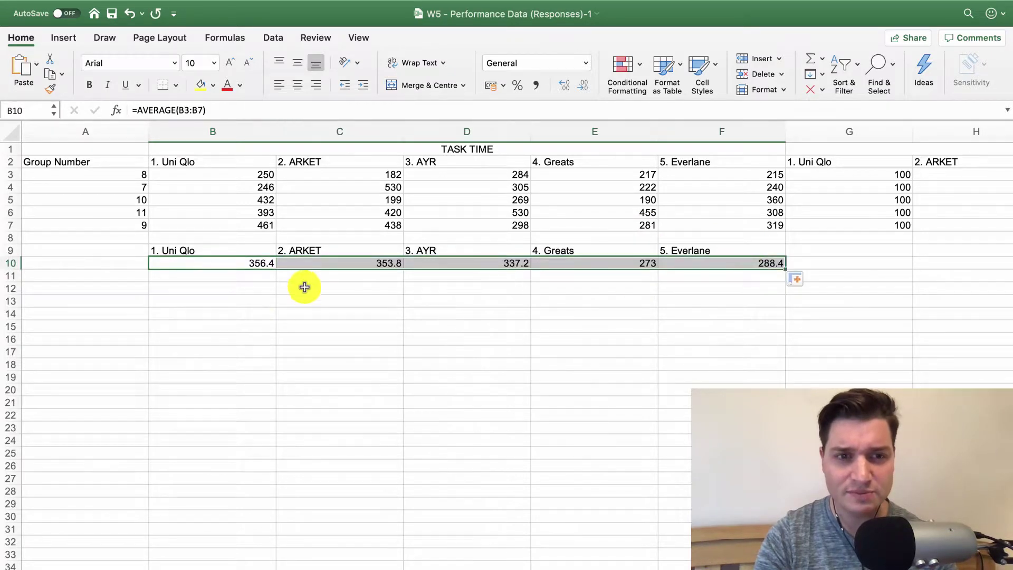
key("super+z")
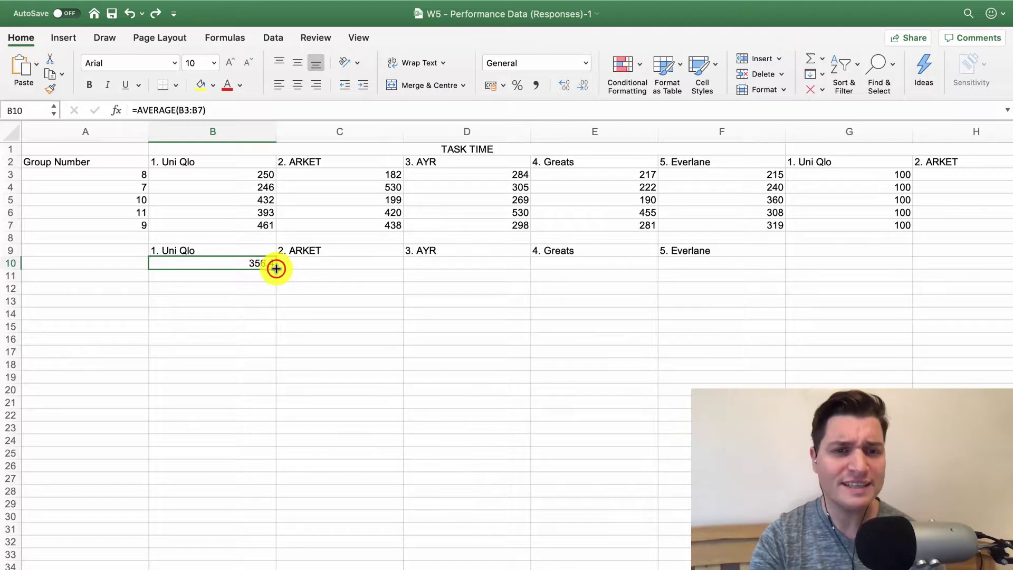
left_click_drag(276, 268, 763, 267)
left_click(523, 300)
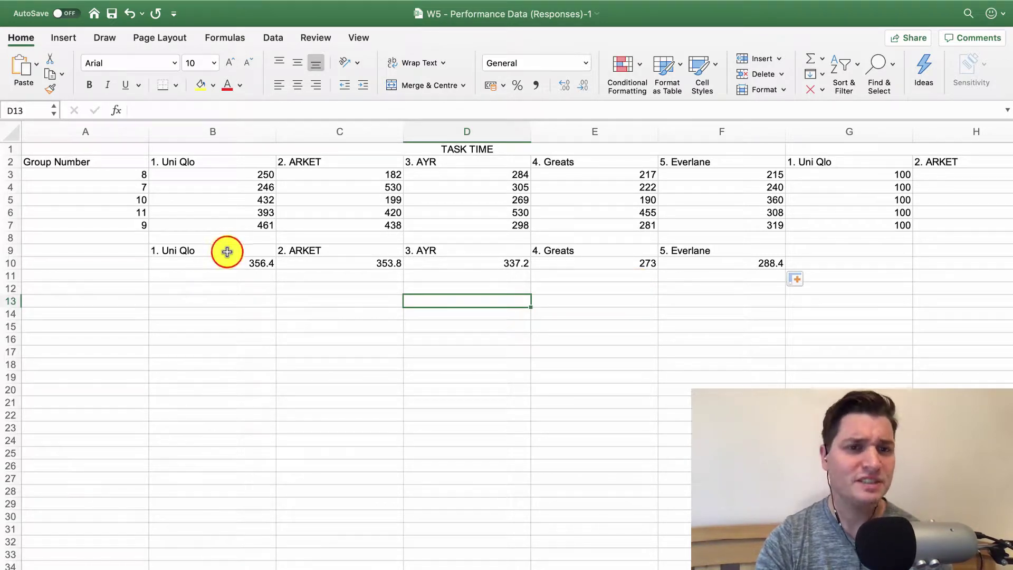
- Insert a clustered column chart of the website headings and average task times in B9:F10
left_click_drag(227, 251, 692, 267)
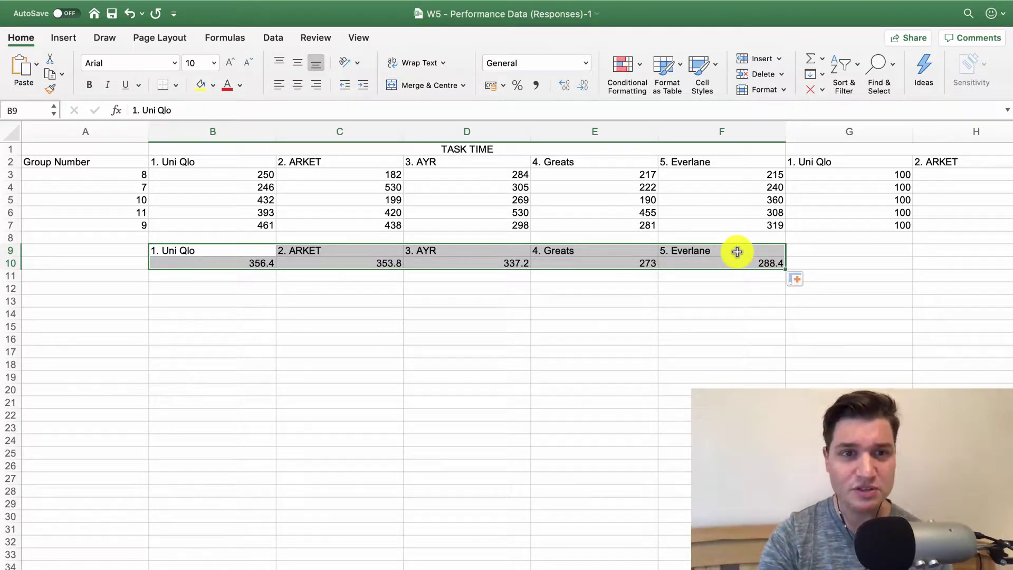
left_click(71, 44)
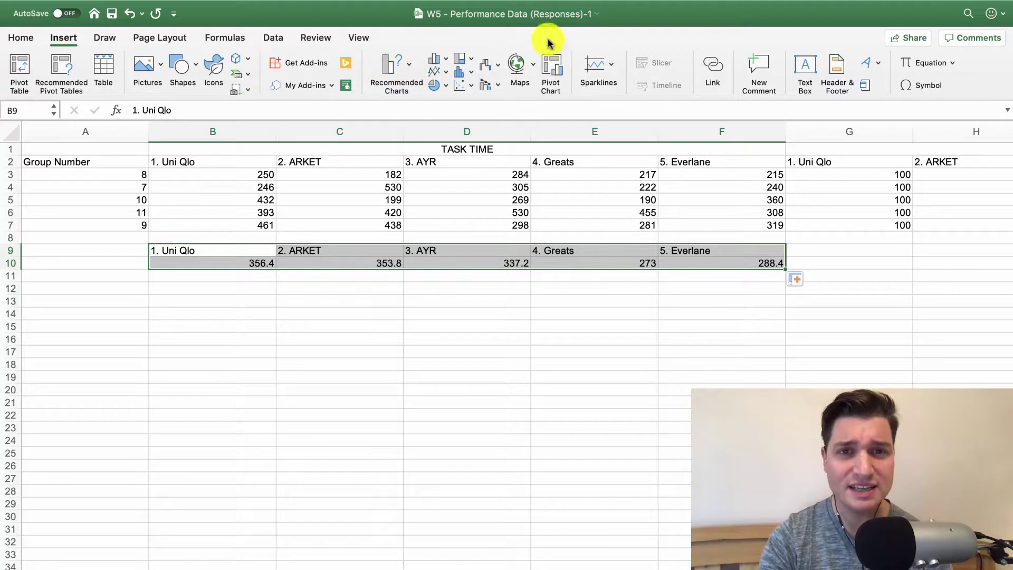
left_click(410, 74)
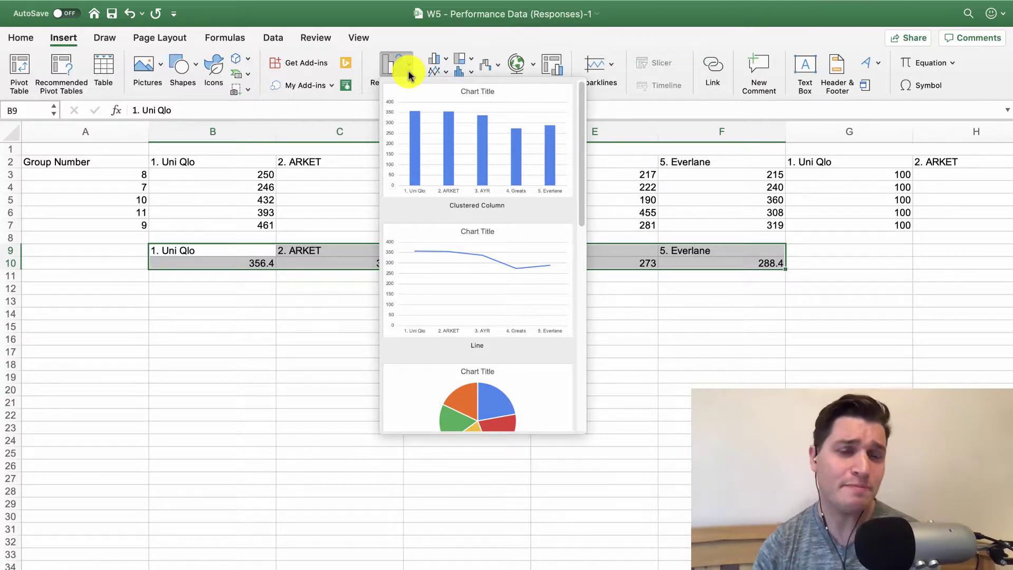
scroll(491, 211, "down", 5)
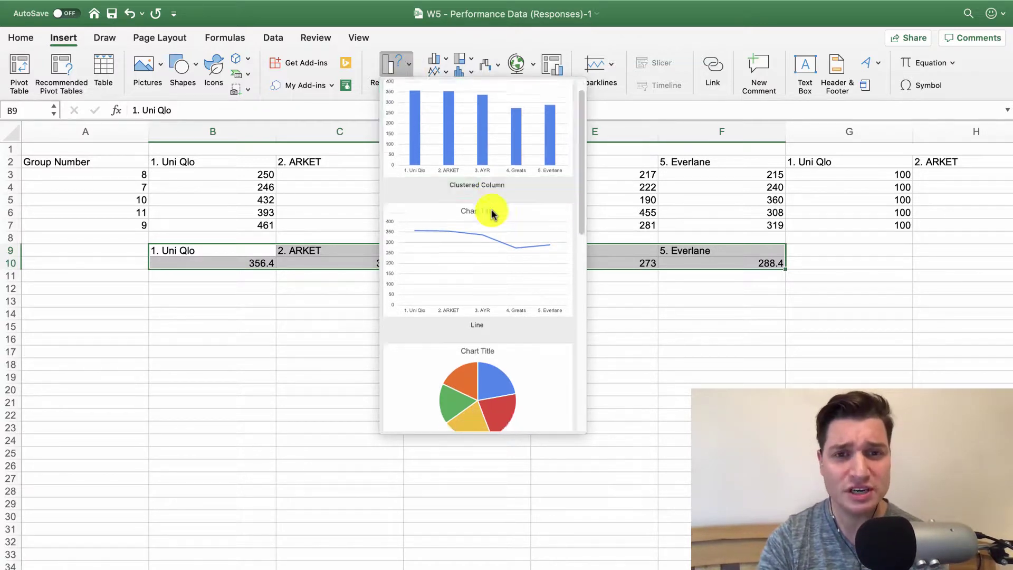
scroll(492, 210, "up", 5)
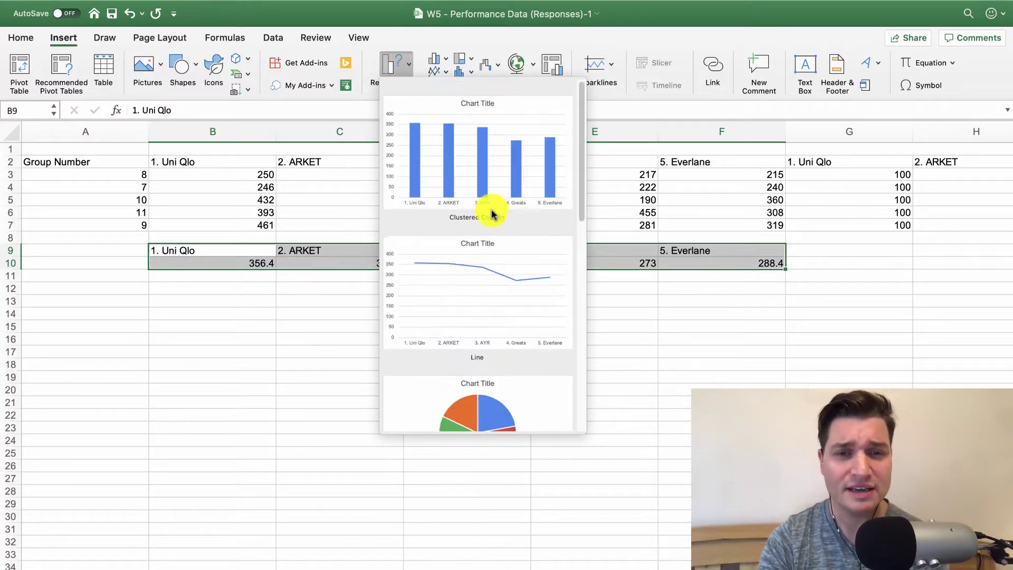
left_click(470, 166)
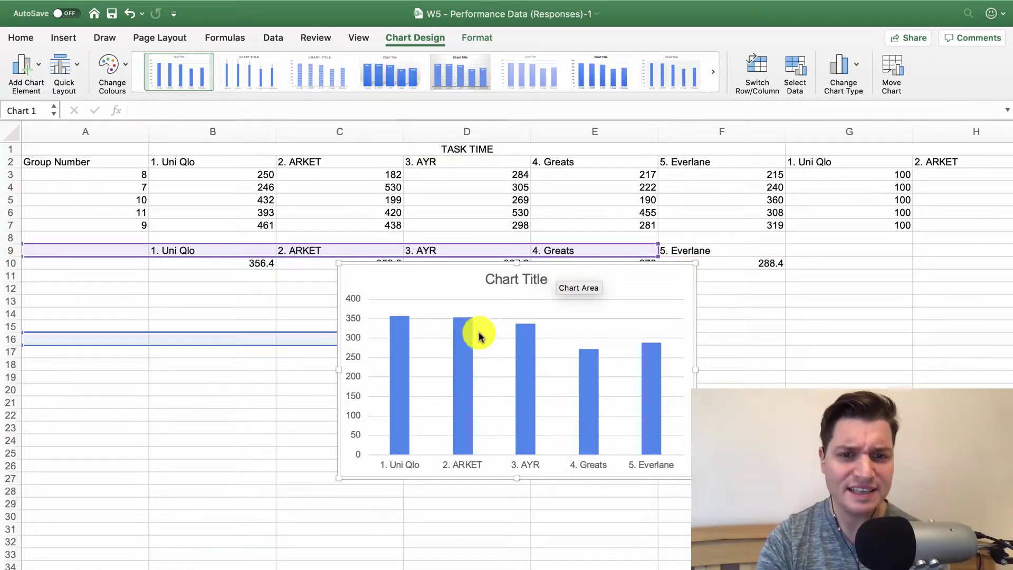
- Undo the accidental shift of the chart's source range and move the chart below the averages, starting at about row 13
left_click(784, 317)
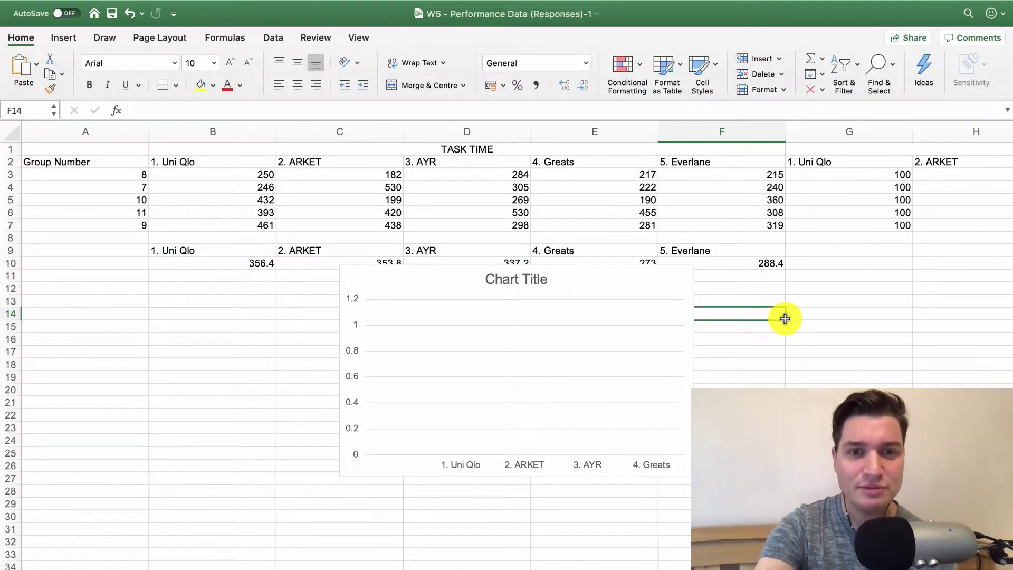
key("super+z")
left_click(676, 312)
left_click(706, 298)
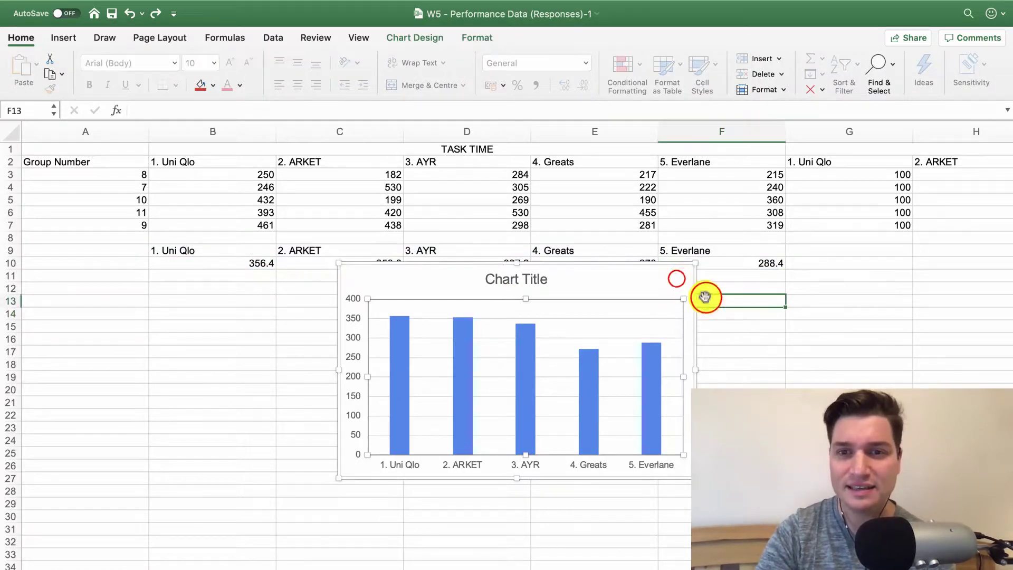
left_click(679, 278)
left_click_drag(686, 276, 650, 312)
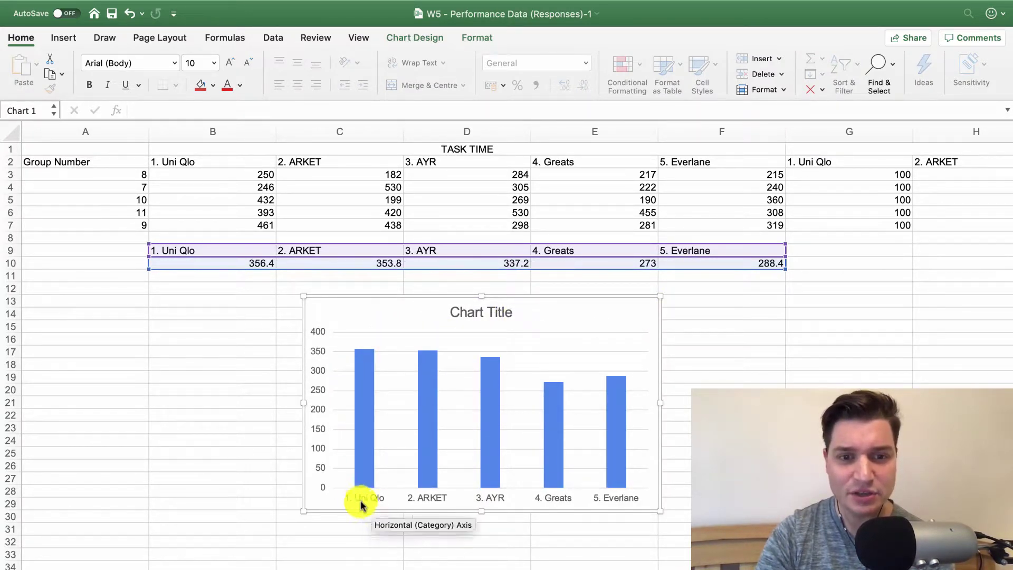
mouse_move(357, 355)
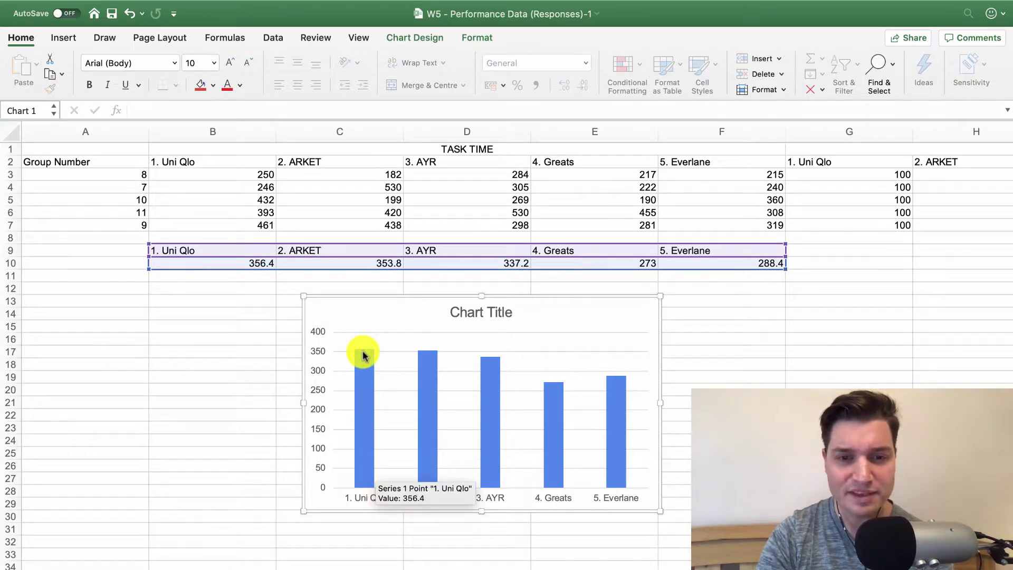
- Try quick layouts on the column chart: one with a vertical axis title, another with data labels and a legend under the title
mouse_move(561, 388)
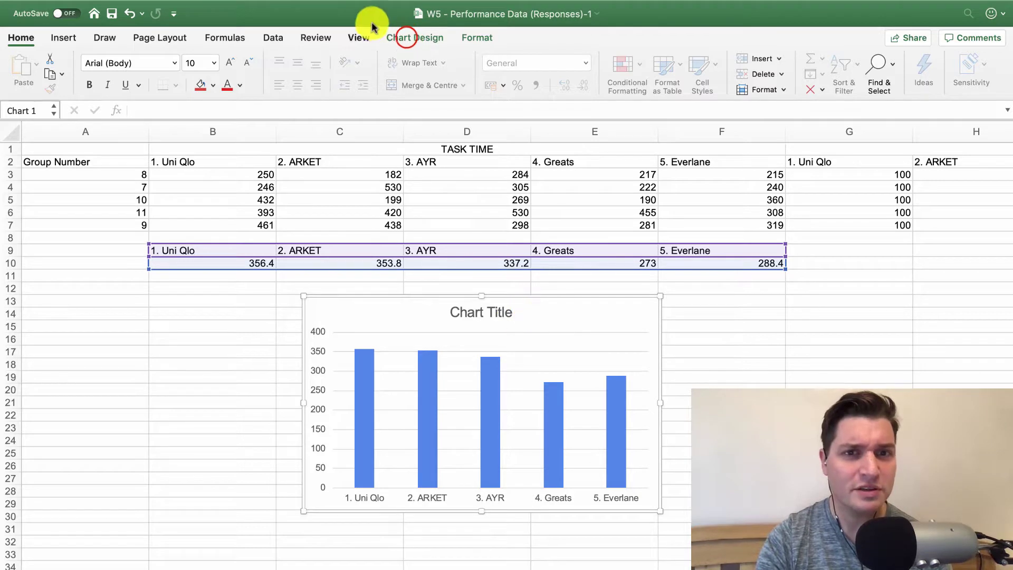
left_click(407, 39)
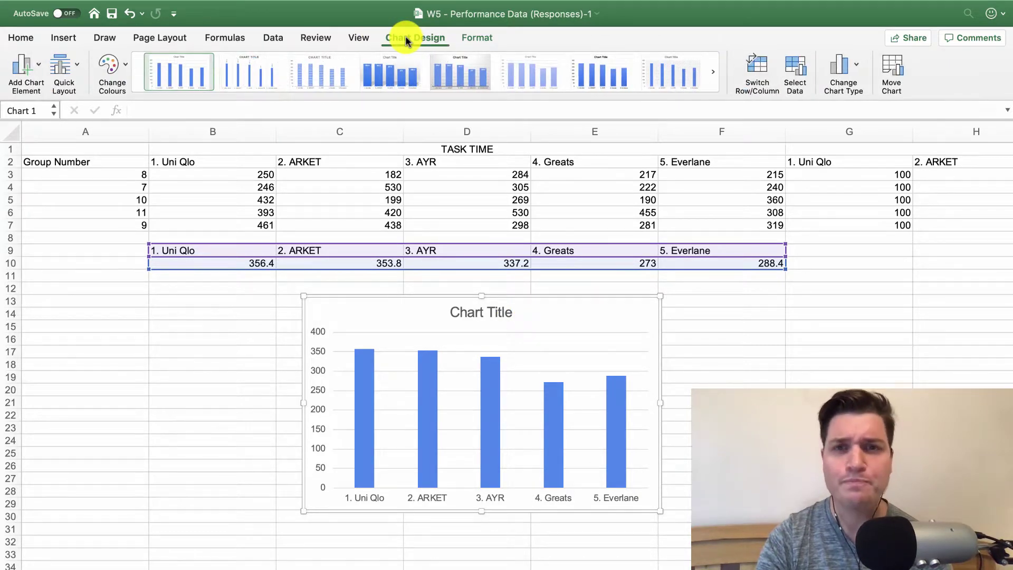
left_click(71, 72)
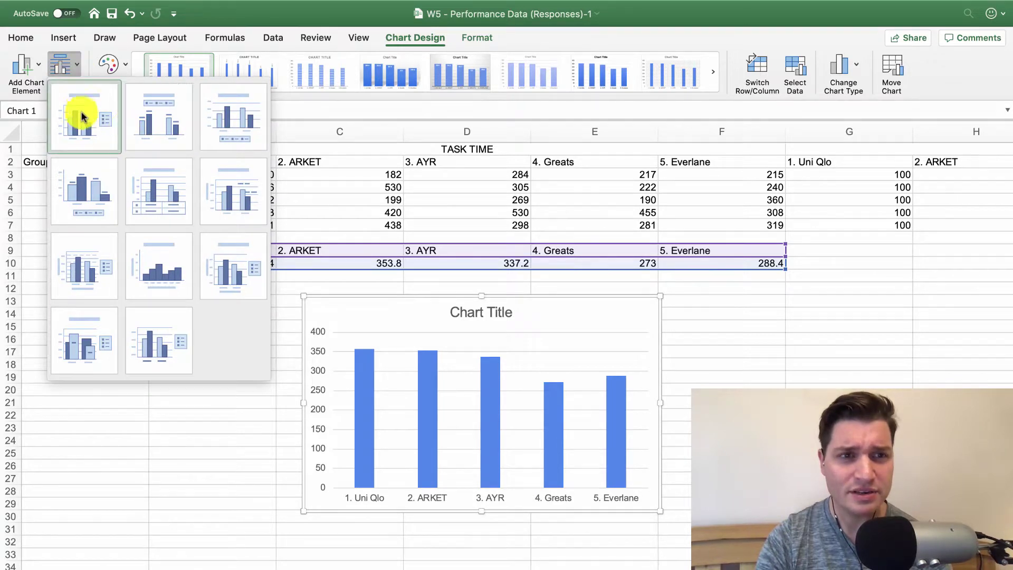
left_click(203, 218)
left_click(218, 217)
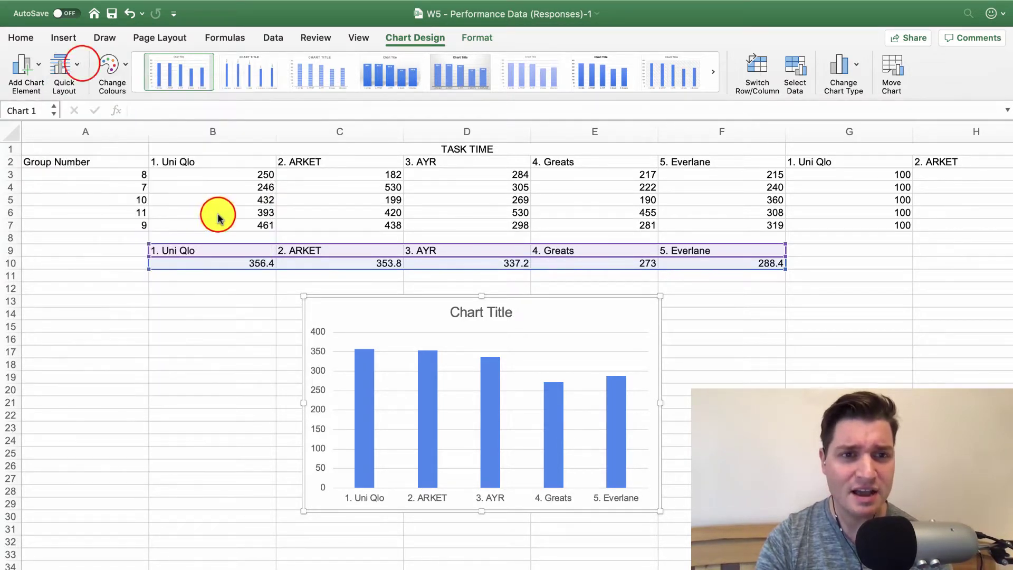
left_click(82, 65)
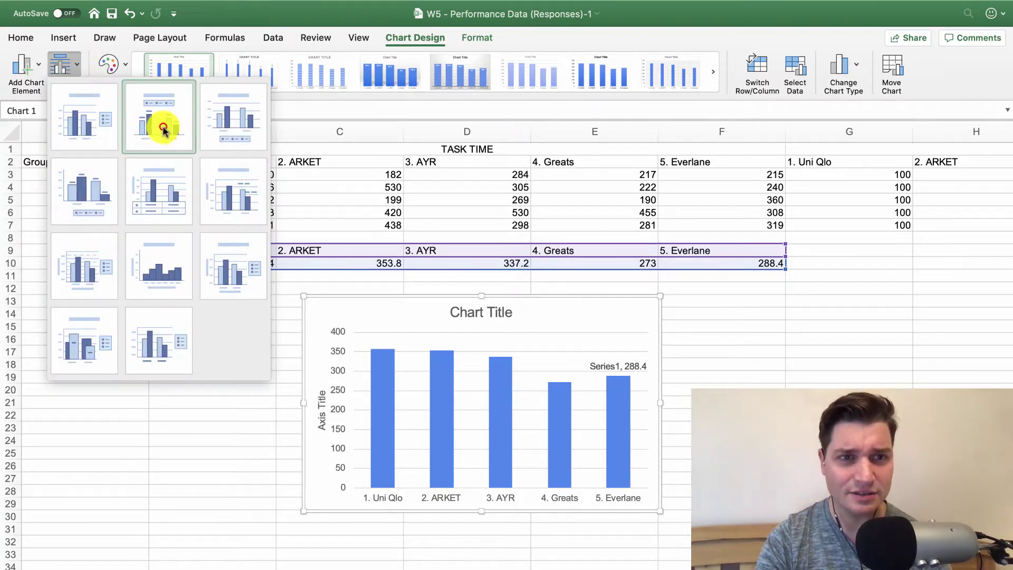
left_click(159, 122)
- Try further quick layouts with a legend beside or below the columns, axis titles with minor gridlines, and gapless columns
left_click(74, 69)
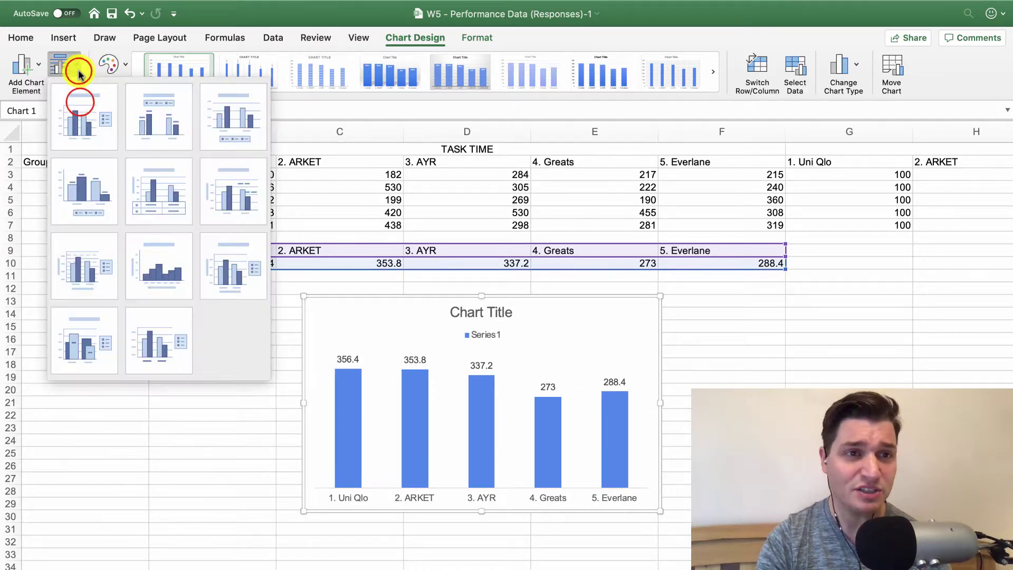
left_click(79, 100)
left_click(68, 66)
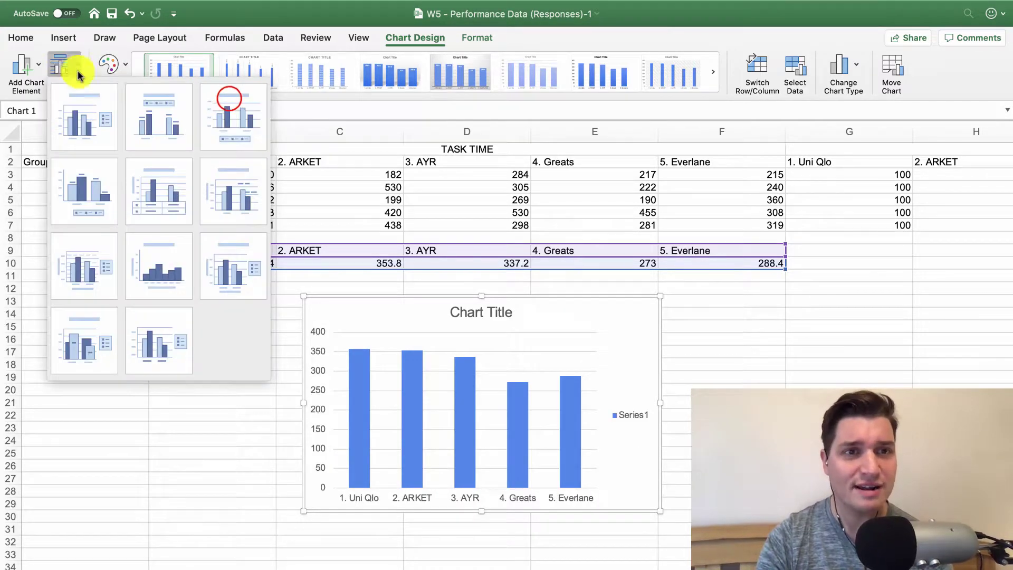
left_click(226, 95)
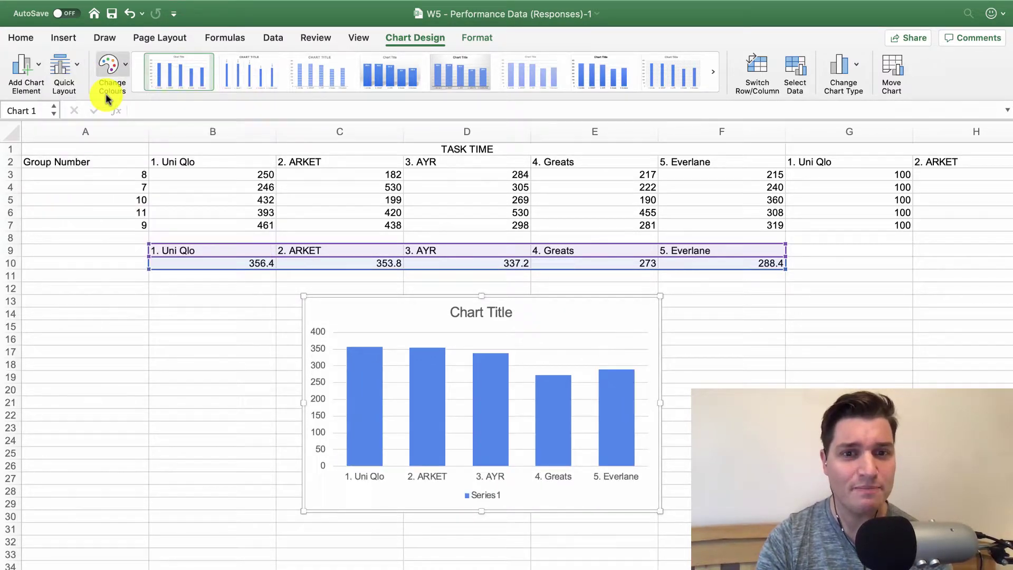
left_click(67, 66)
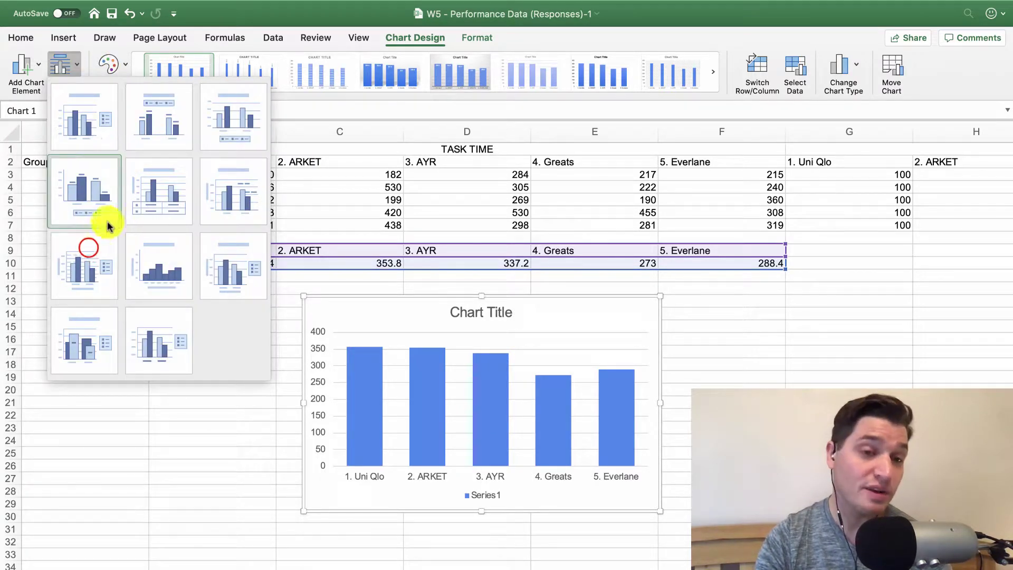
left_click(87, 249)
left_click(68, 66)
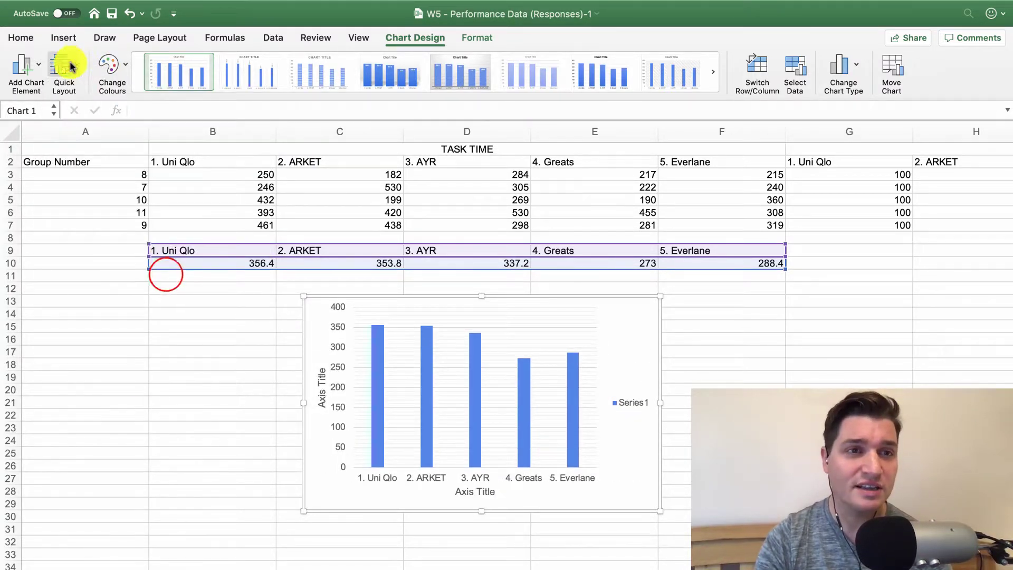
left_click(165, 275)
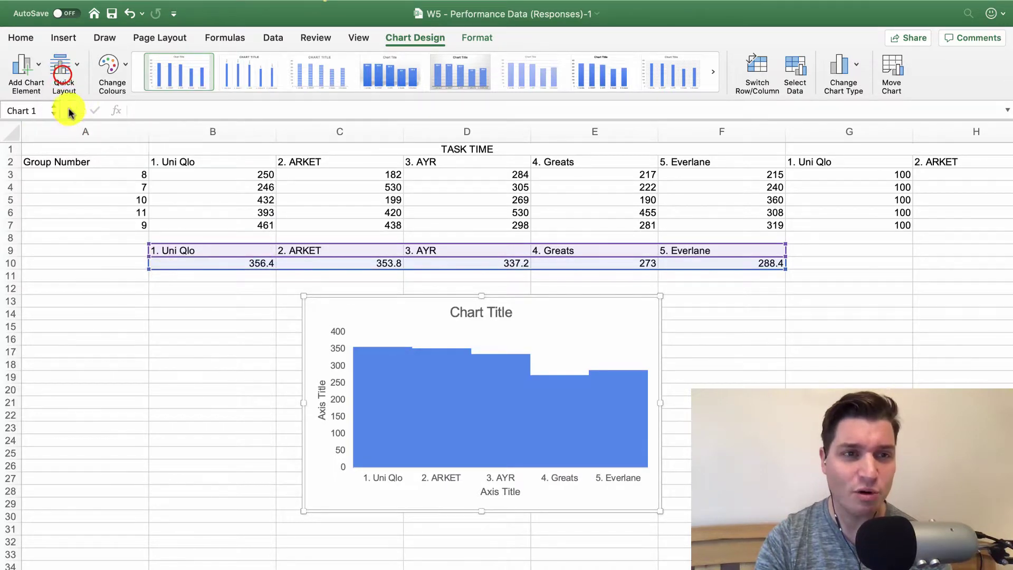
- Apply the quick layout with data labels above the columns, a legend below them and no chart title
left_click(63, 67)
left_click(79, 189)
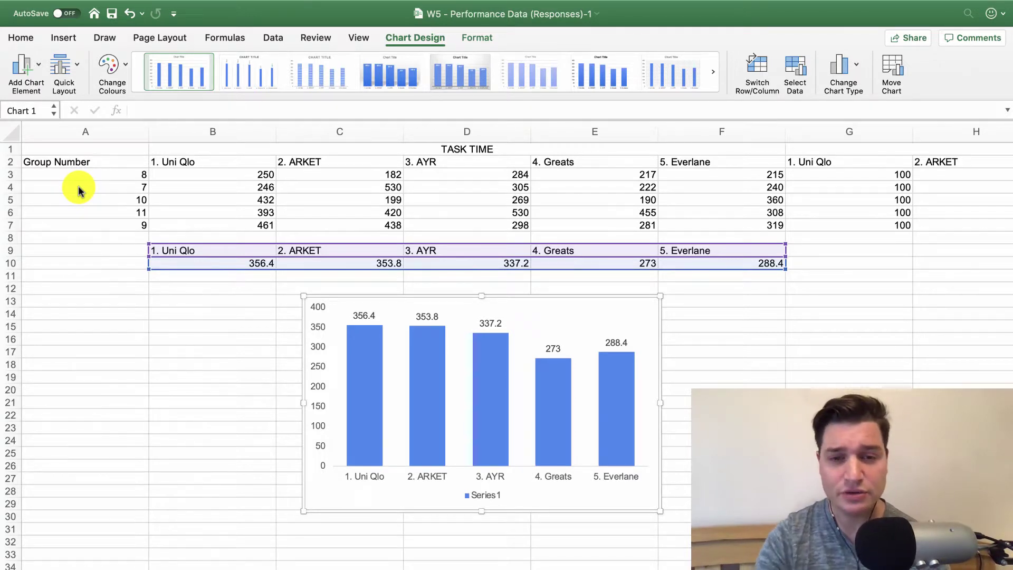
right_click(529, 316)
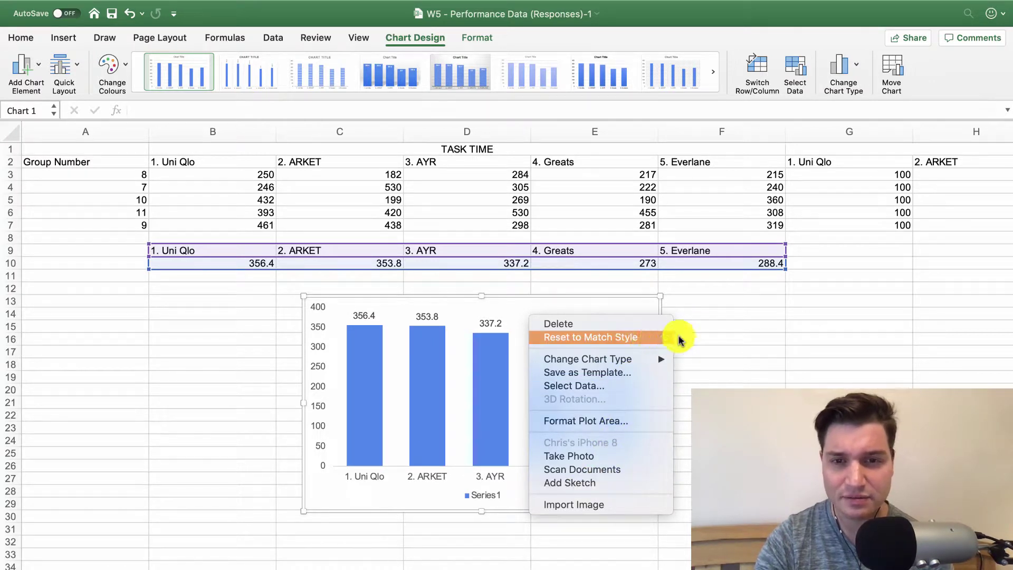
mouse_move(649, 368)
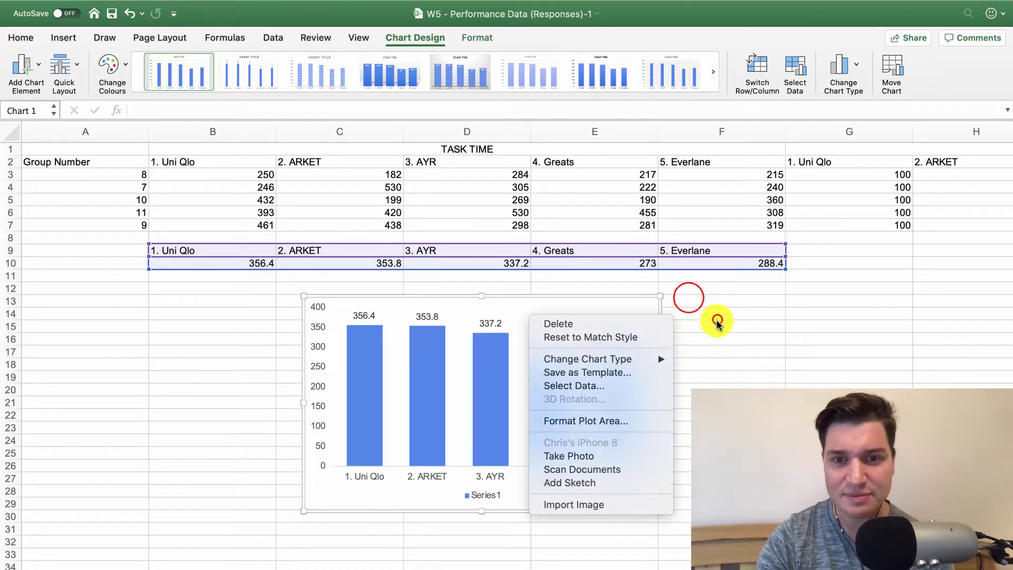
left_click(690, 300)
left_click(662, 296)
left_click(593, 286)
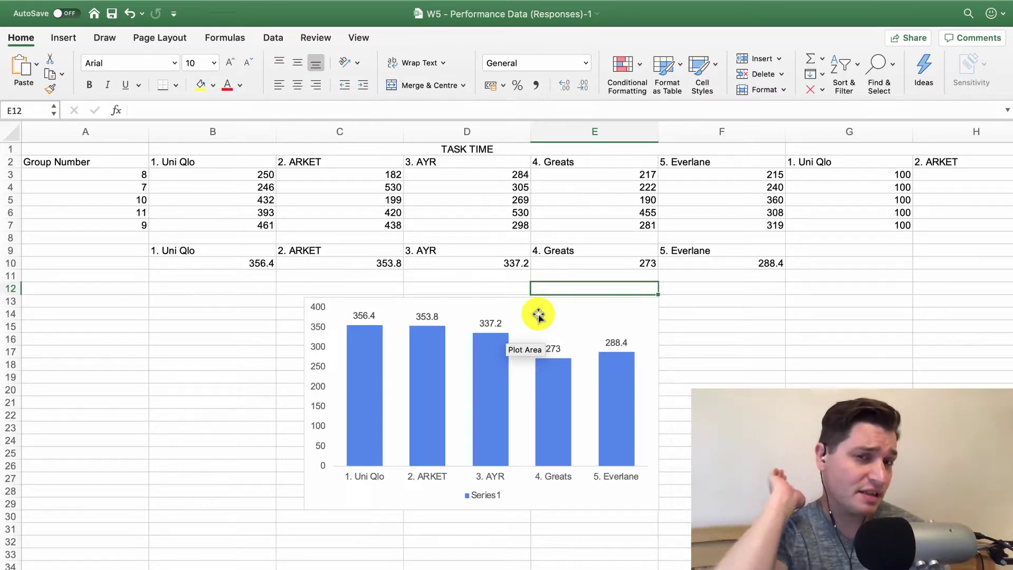
- Add a chart title above the column chart
left_click(561, 315)
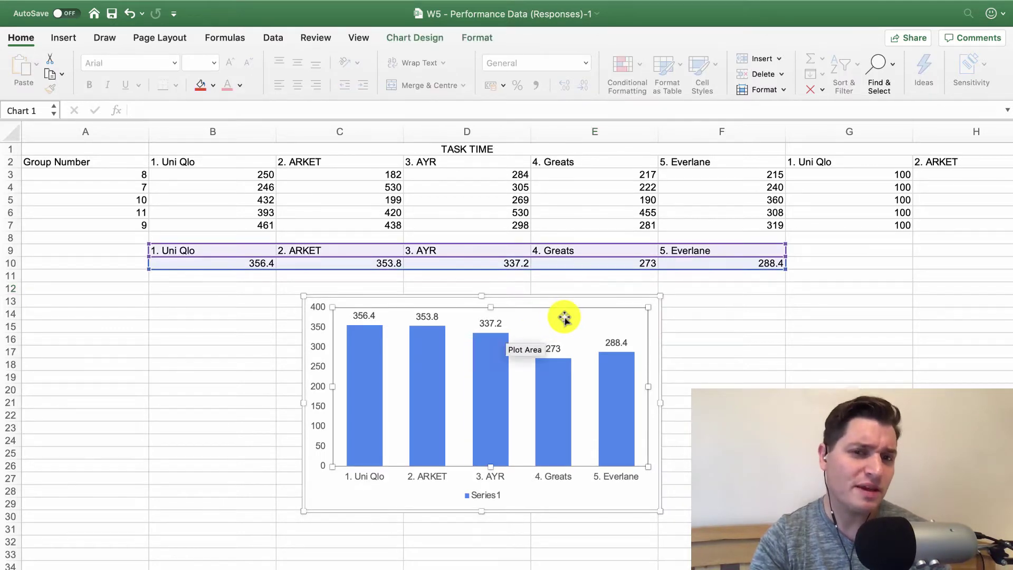
left_click(414, 33)
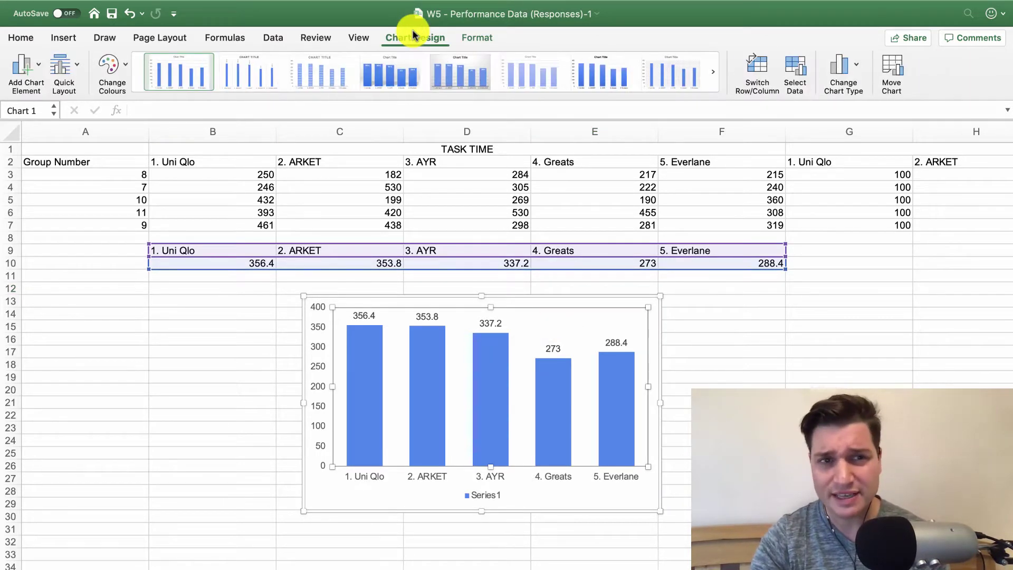
left_click(21, 65)
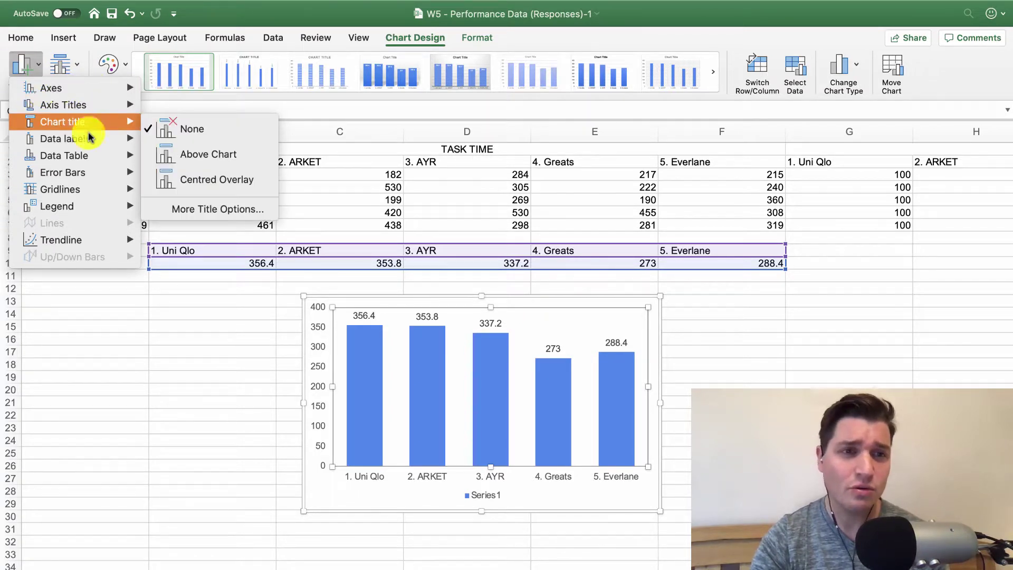
mouse_move(96, 178)
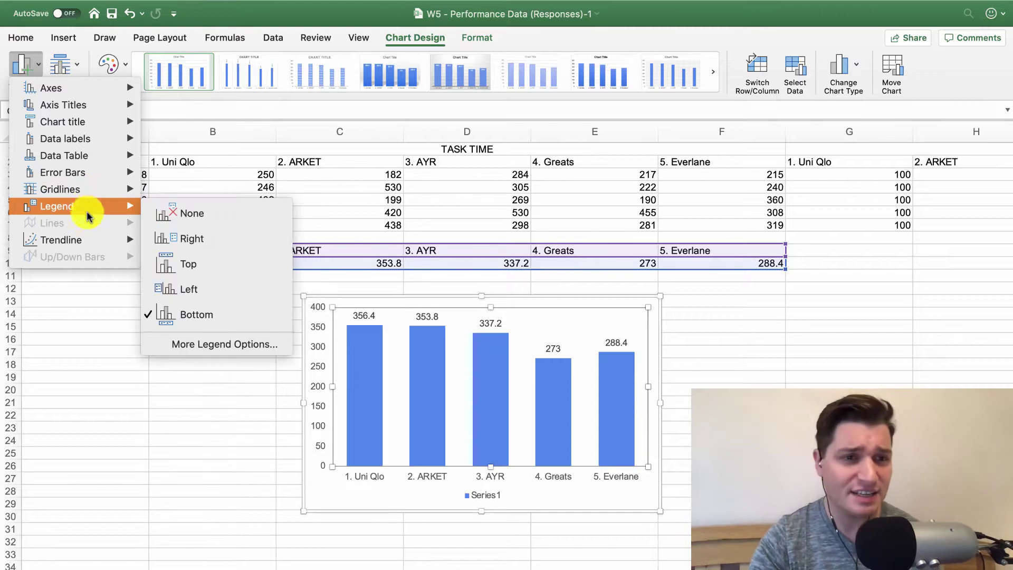
mouse_move(79, 124)
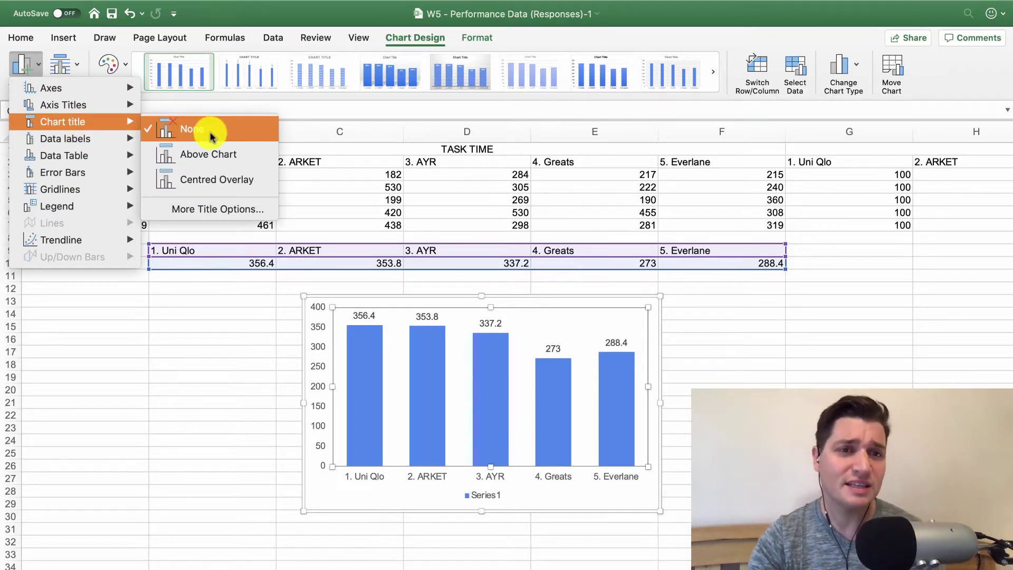
left_click(181, 154)
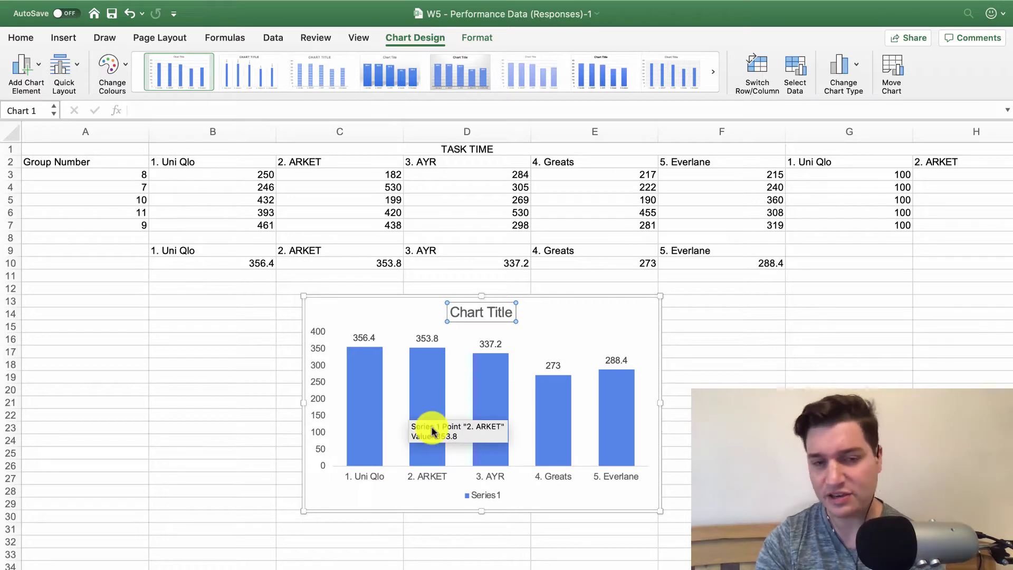
- Change the chart of average task times to a basic 2D line chart
left_click(573, 334)
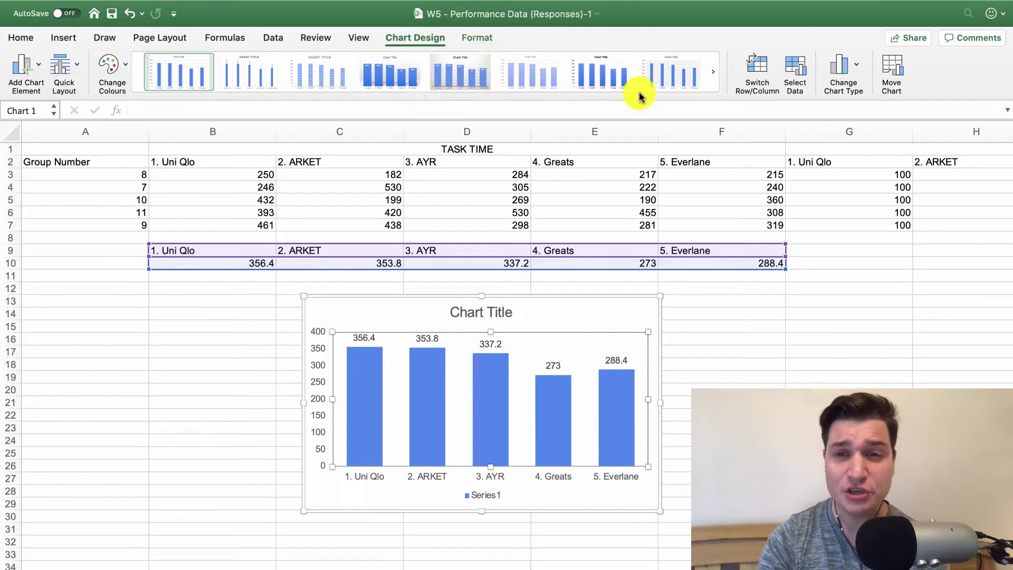
left_click(856, 69)
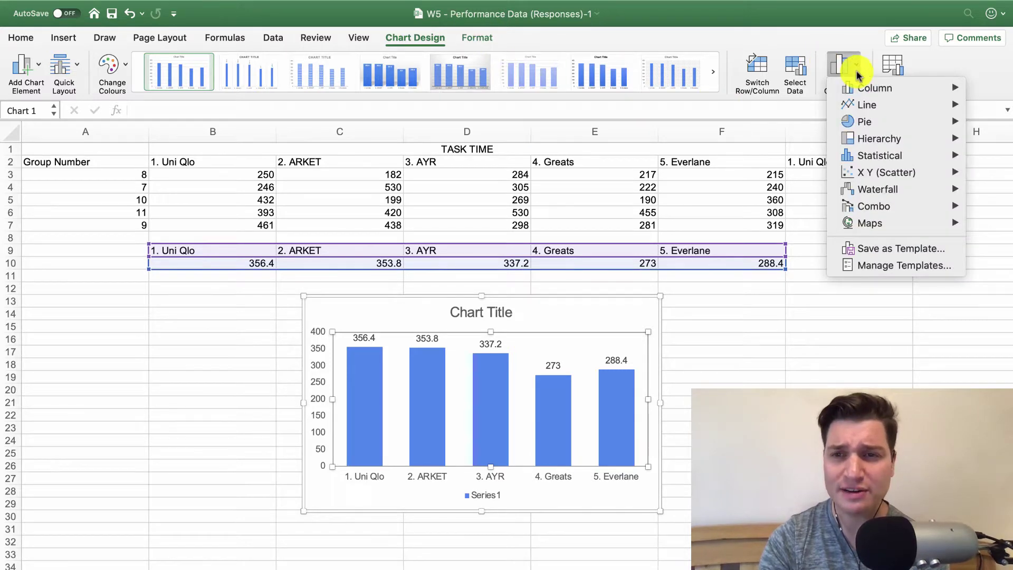
mouse_move(882, 107)
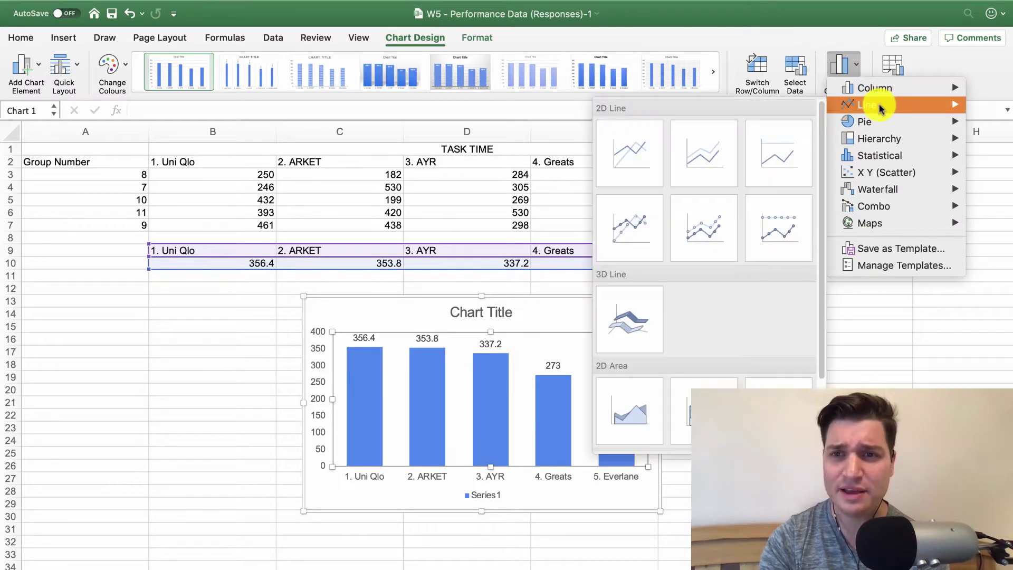
left_click(643, 153)
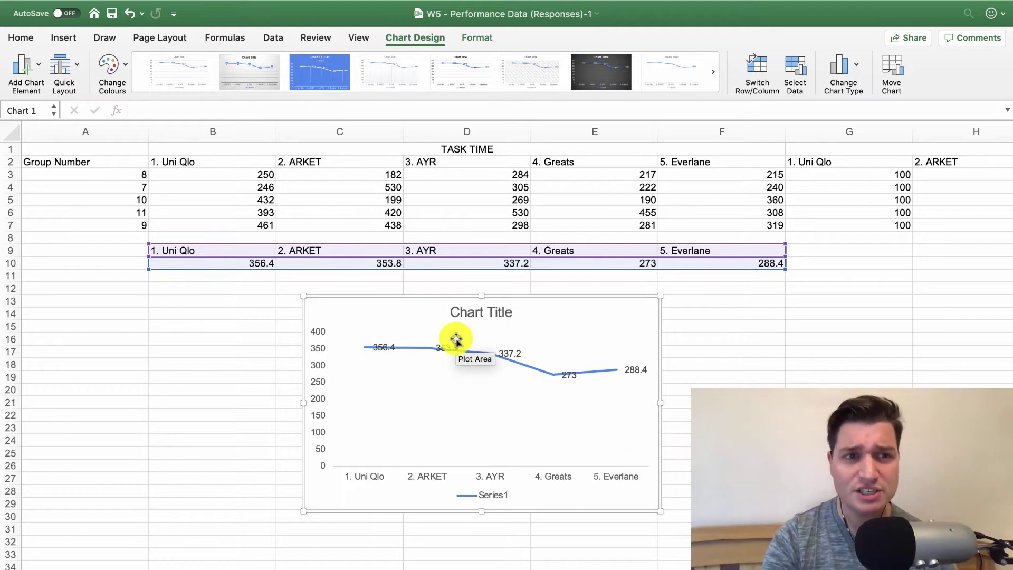
- Change the line chart to a basic 2D pie chart
left_click(852, 67)
mouse_move(859, 128)
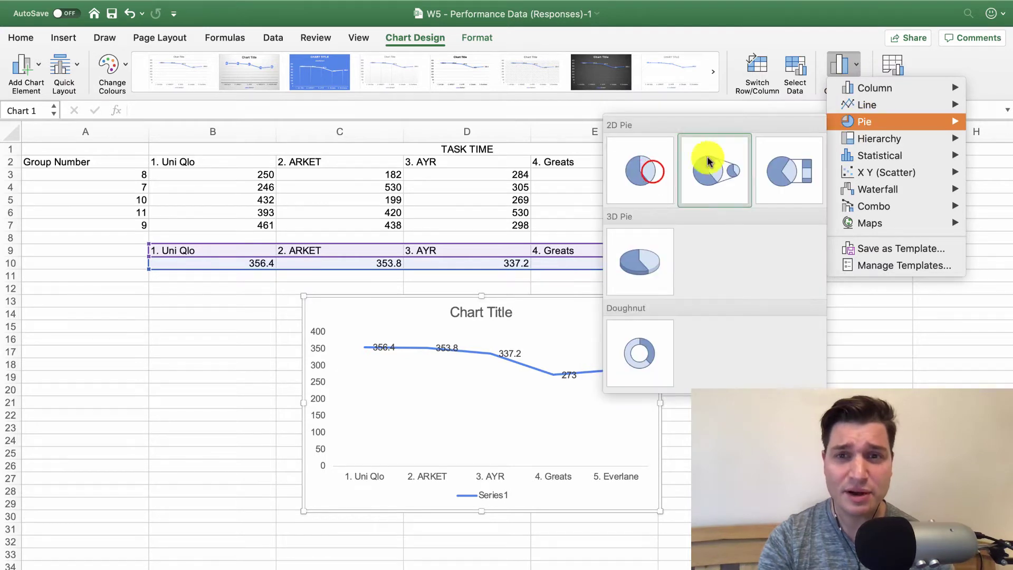
left_click(652, 170)
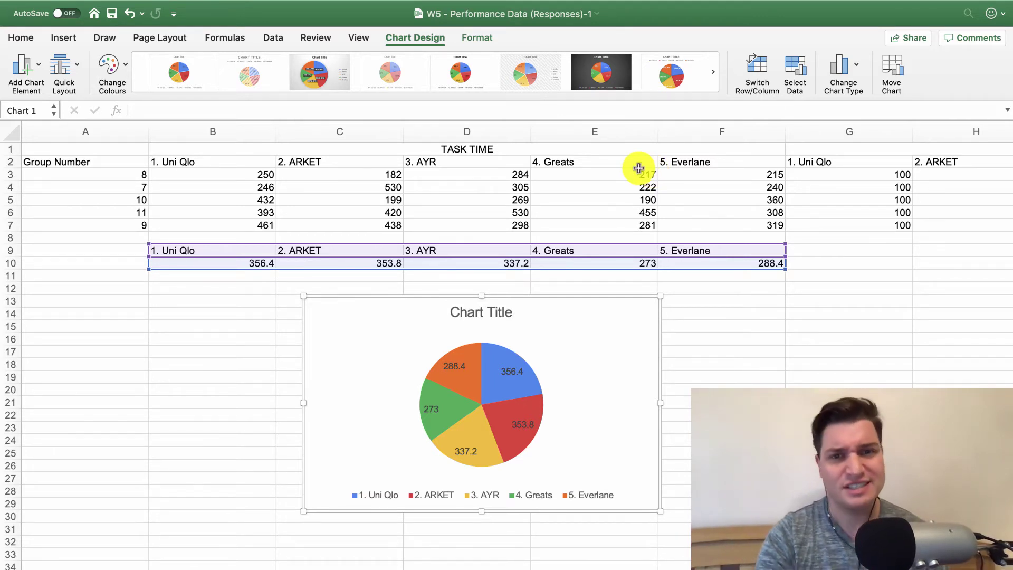
- Change the pie chart to a treemap
left_click(847, 66)
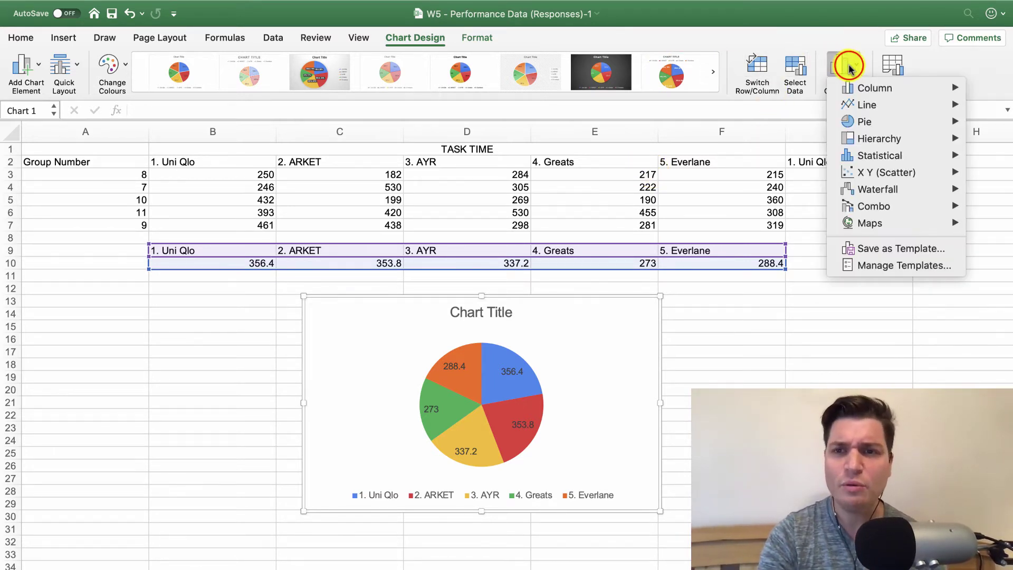
mouse_move(900, 138)
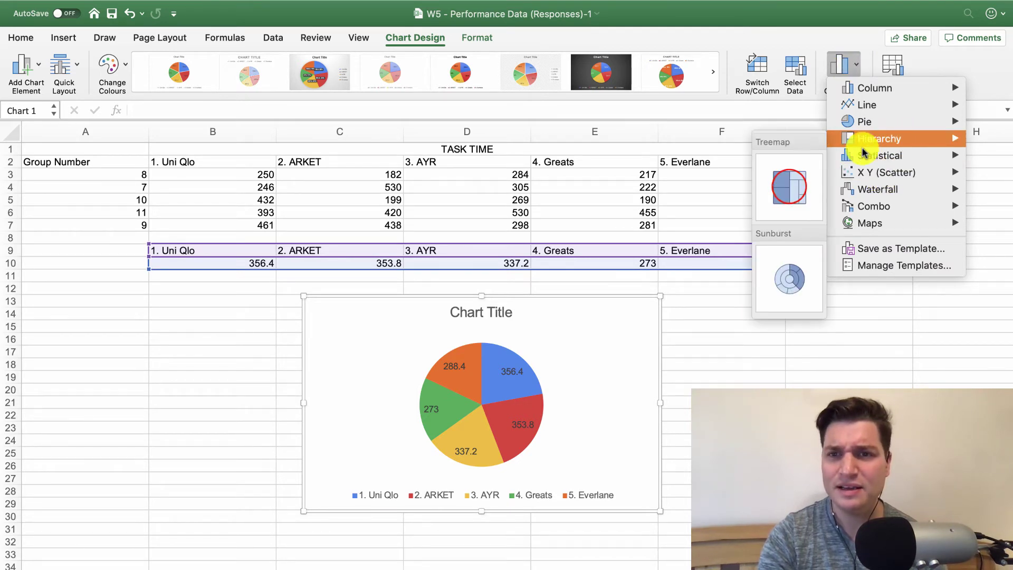
left_click(784, 187)
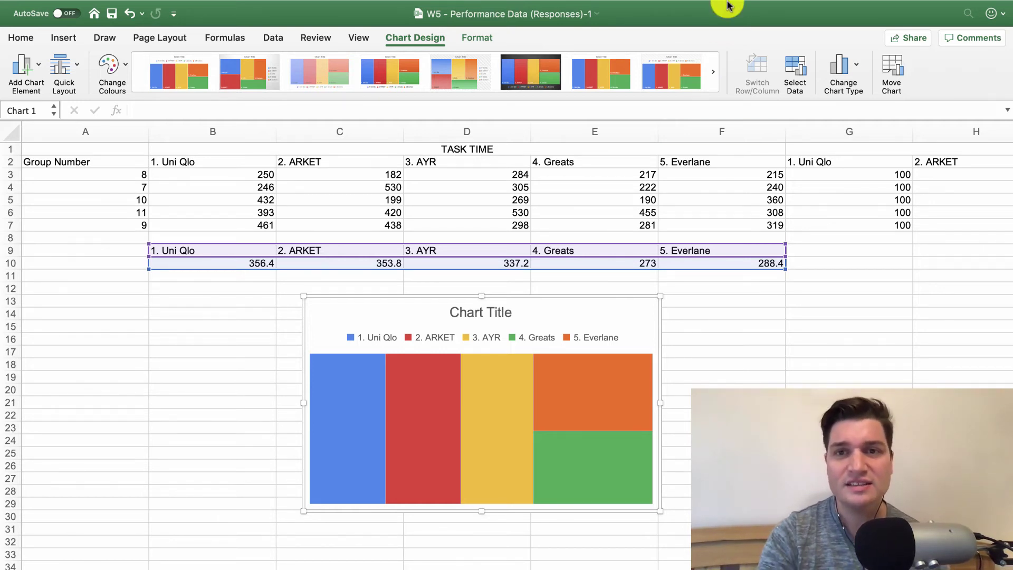
- Change the treemap to a 2D clustered column chart and deselect it
left_click(845, 79)
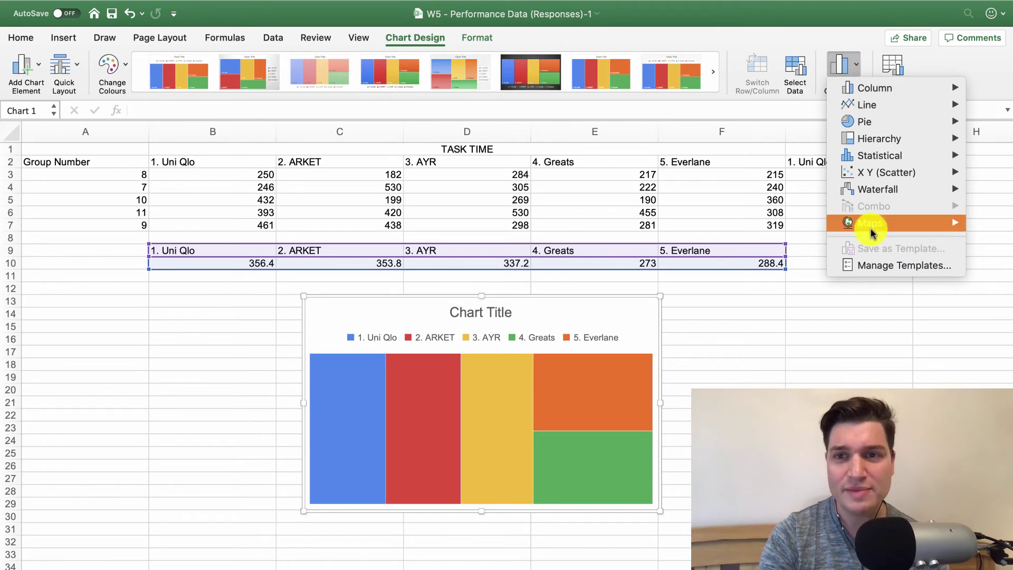
mouse_move(889, 90)
left_click(628, 133)
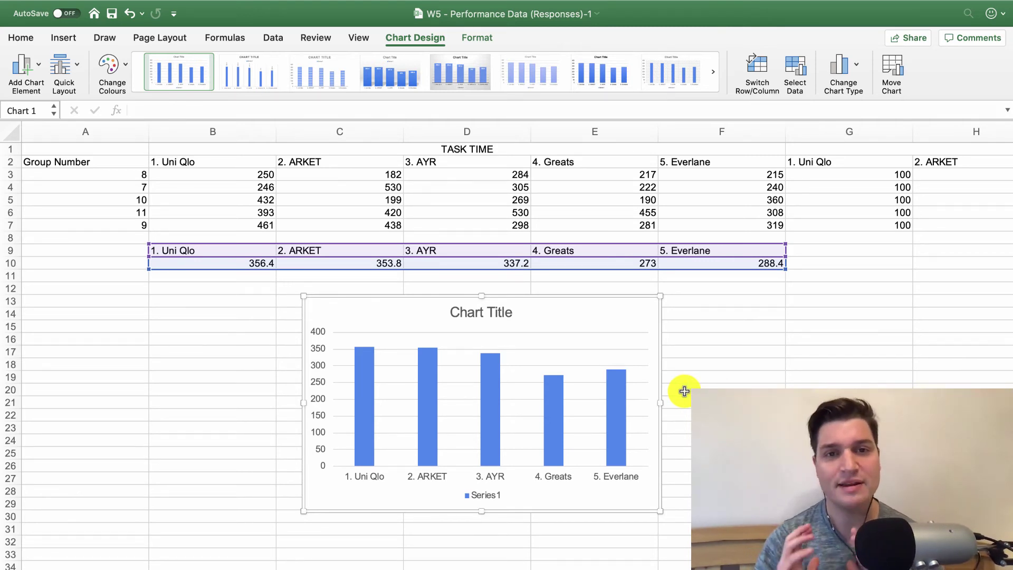
left_click(639, 288)
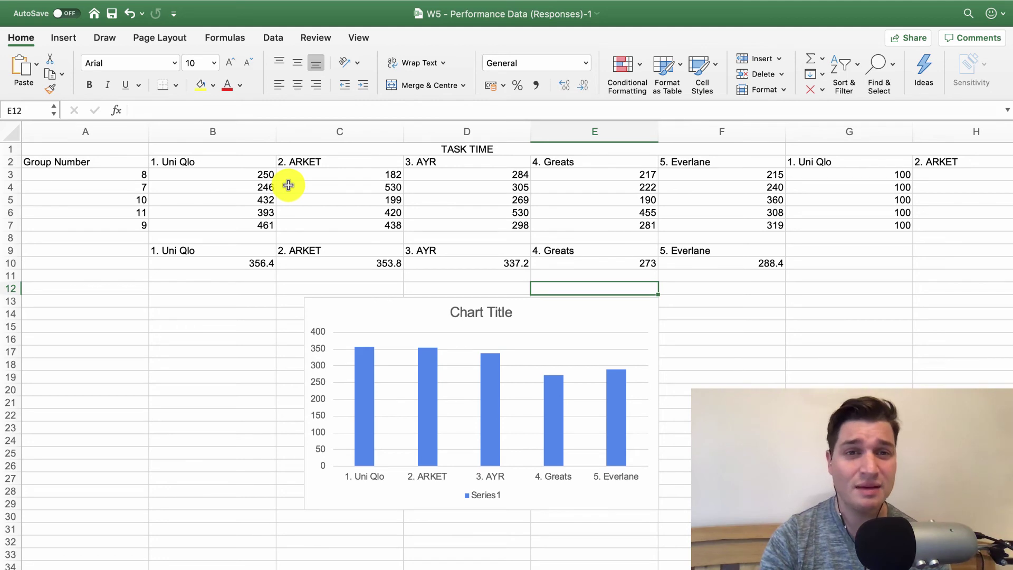
- Review the Task Completion, Errors Made and remaining per-website data columns of the sheet, and return to the task times
scroll(262, 184, "right", 10)
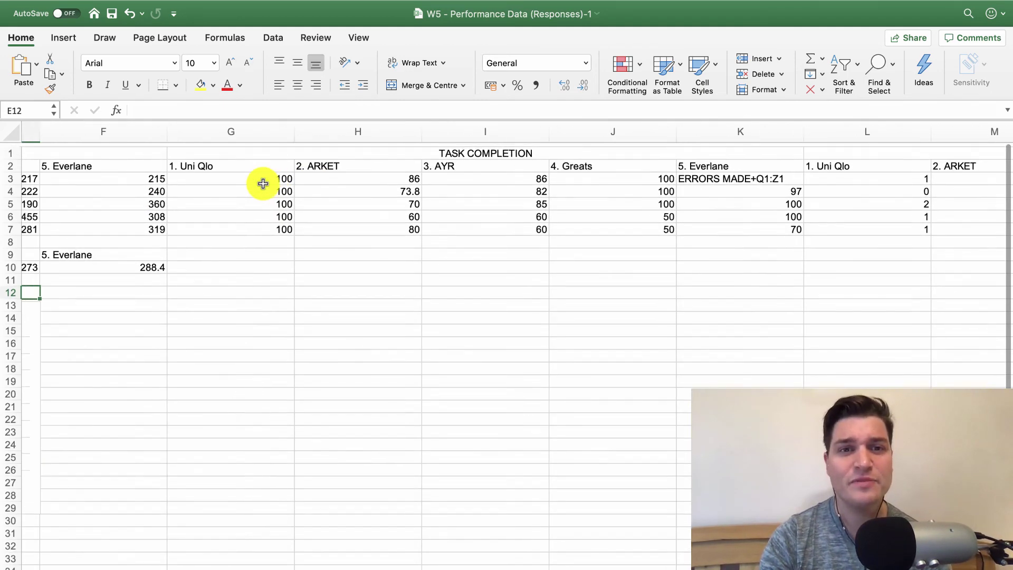
scroll(263, 183, "right", 2)
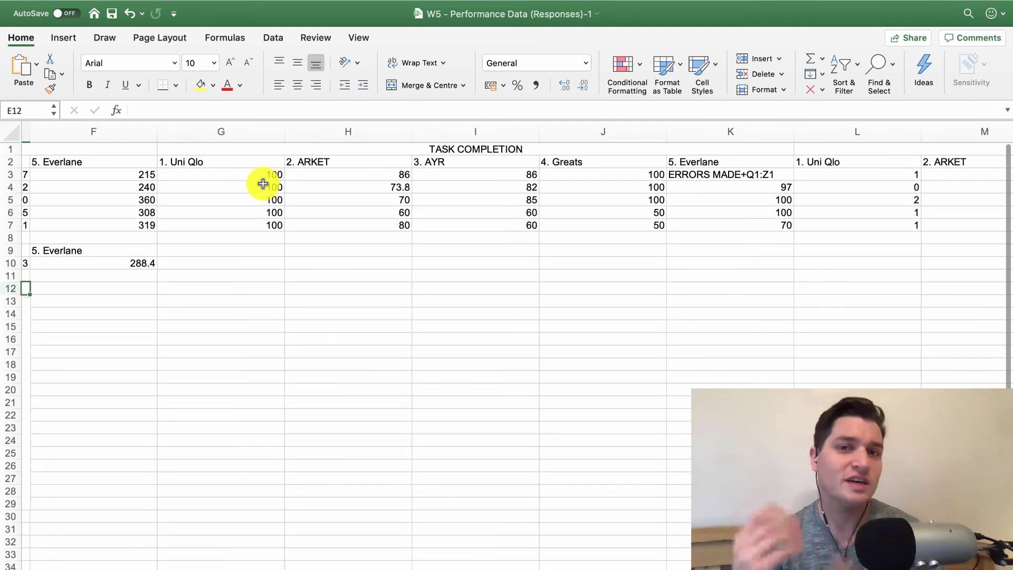
scroll(263, 183, "right", 6)
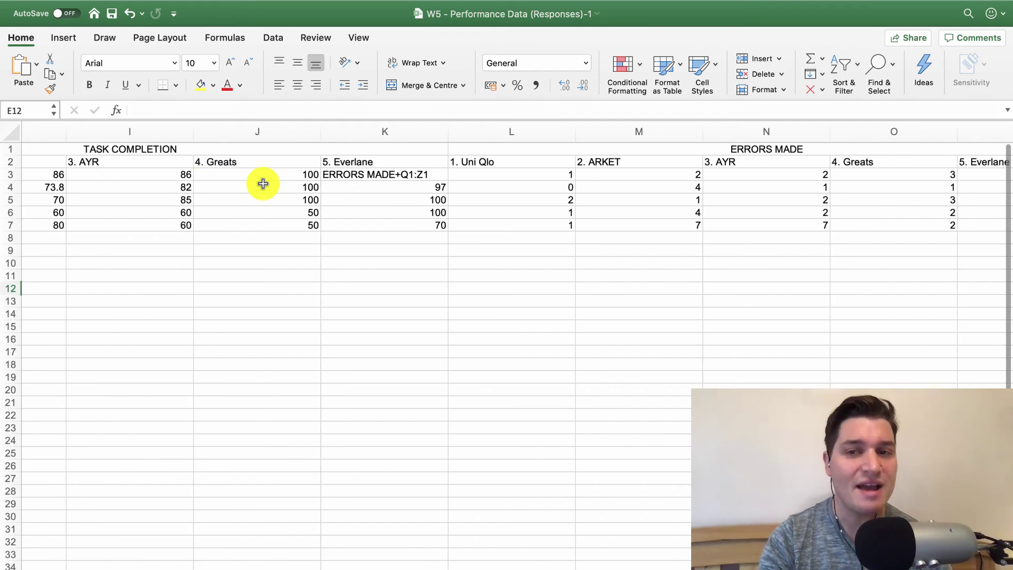
scroll(263, 184, "right", 15)
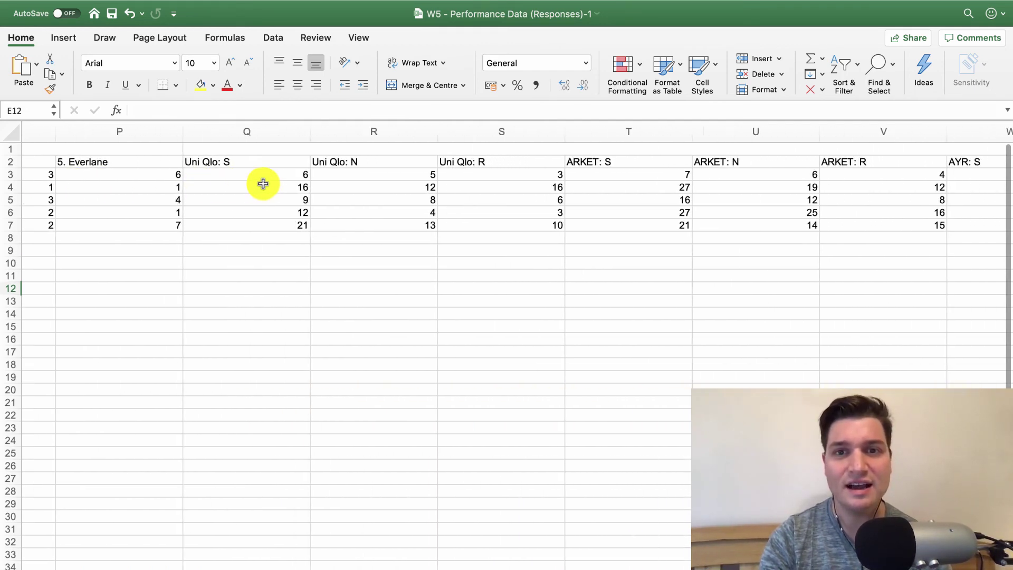
scroll(263, 183, "left", 20)
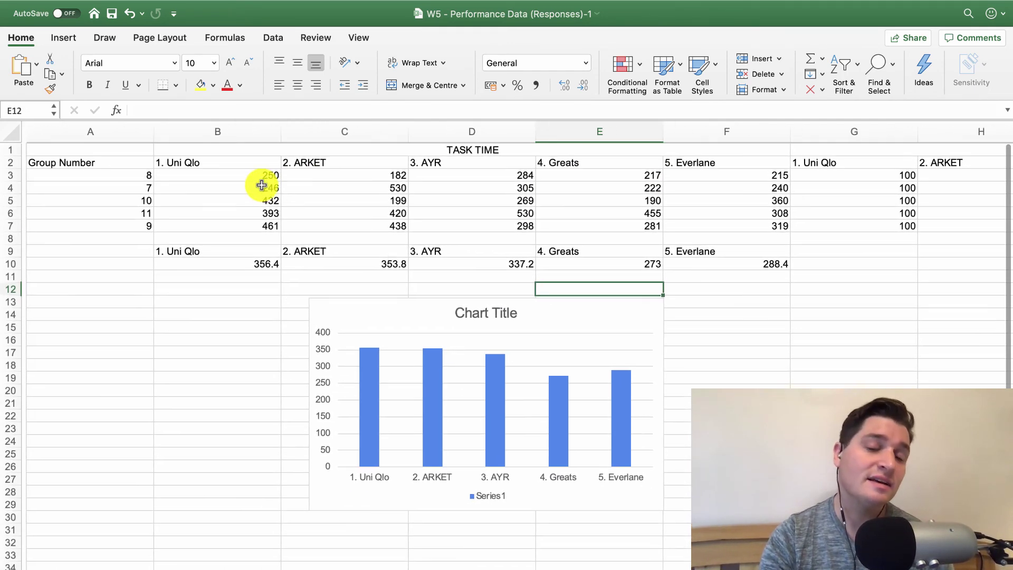